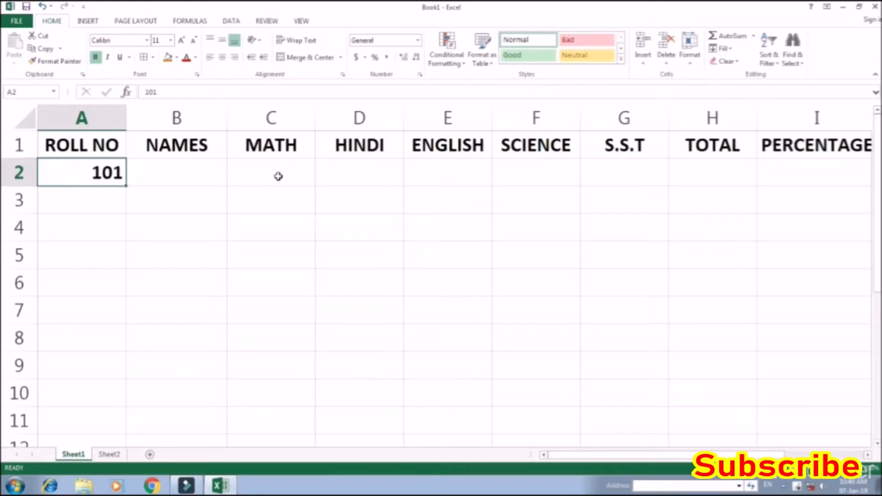
Fill the ROLL NO column from A2 to A11 with a series from 101 to 110
key("shift+Down")
key("shift+Down")
key("shift+Down")
key("shift+Down")
key("shift+Down")
key("shift+Down")
key("shift+Down")
key("shift+Down")
key("shift+Down")
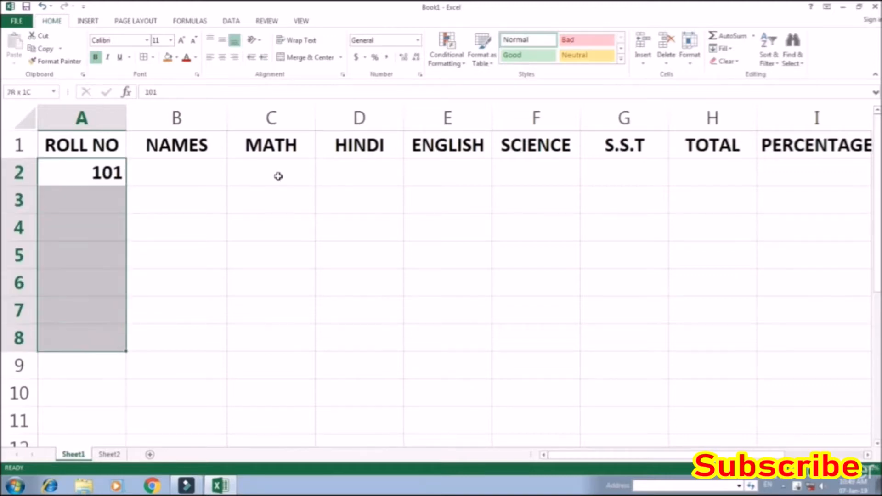
key("alt+e")
key("i")
key("s")
key("Return")
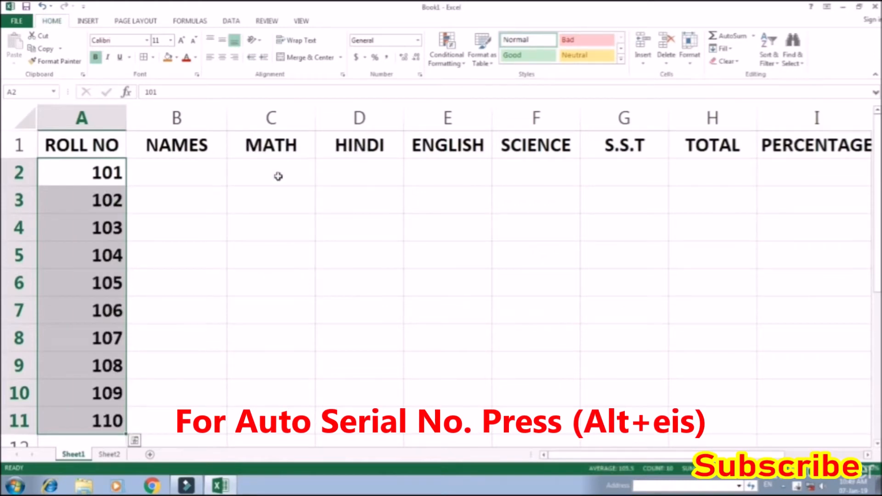
Enter the students' names for roll numbers 101 to 103 in cells B2 to B4
key("Right")
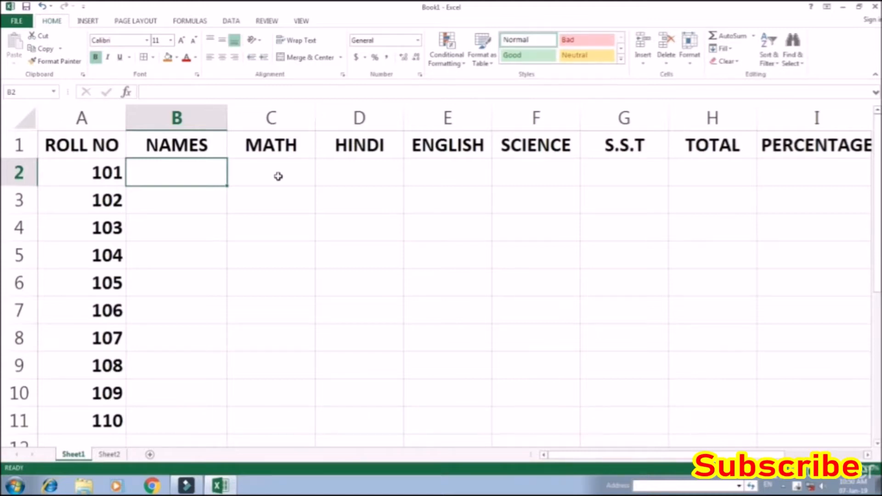
type("RAKESH")
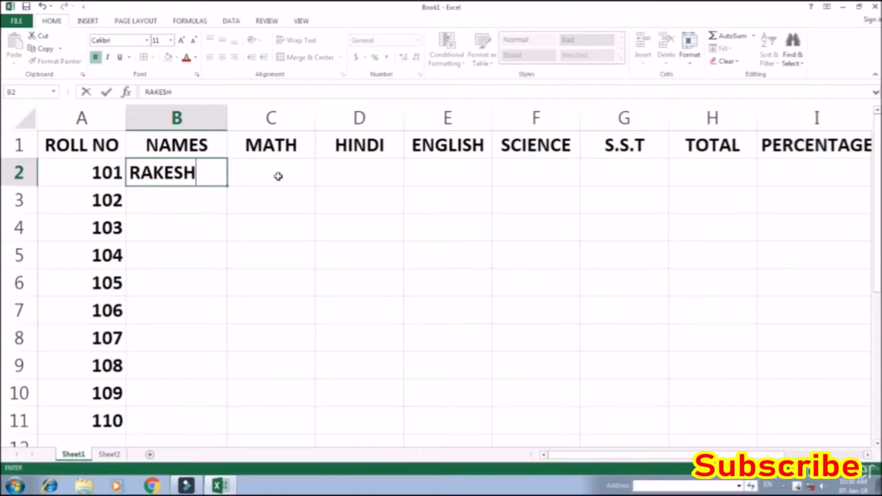
key("Return")
type("DEE")
type("PAJ")
key("BackSpace")
type("K")
key("Return")
type("SURESH")
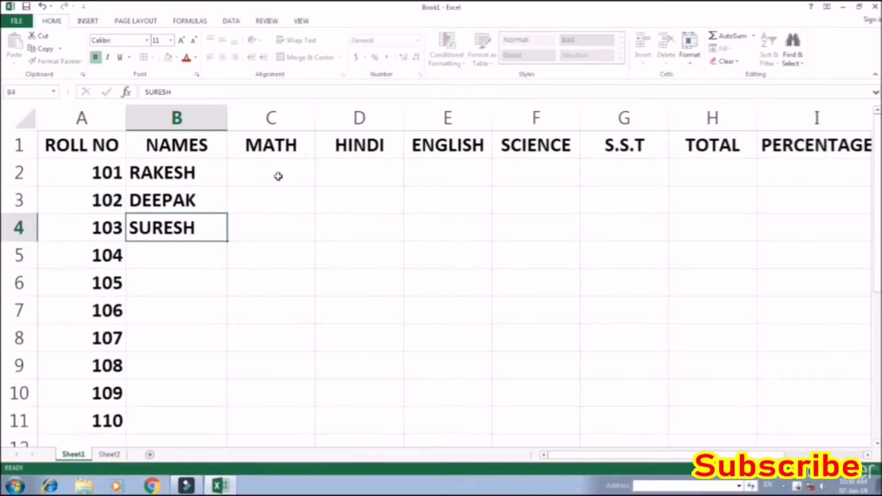
key("Return")
Enter the students' names for roll numbers 104 to 106 in cells B5 to B7
type("MANISH")
key("Return")
type("ARVIND")
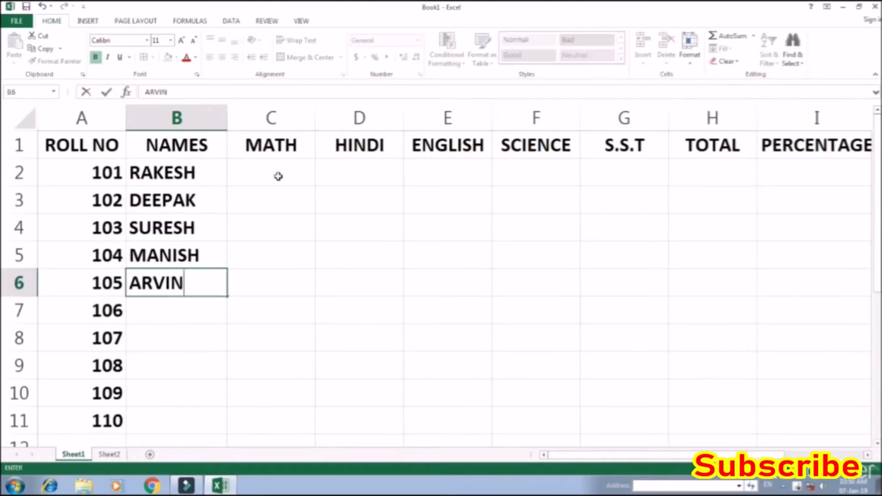
key("Return")
type("PRAKASH")
key("Return")
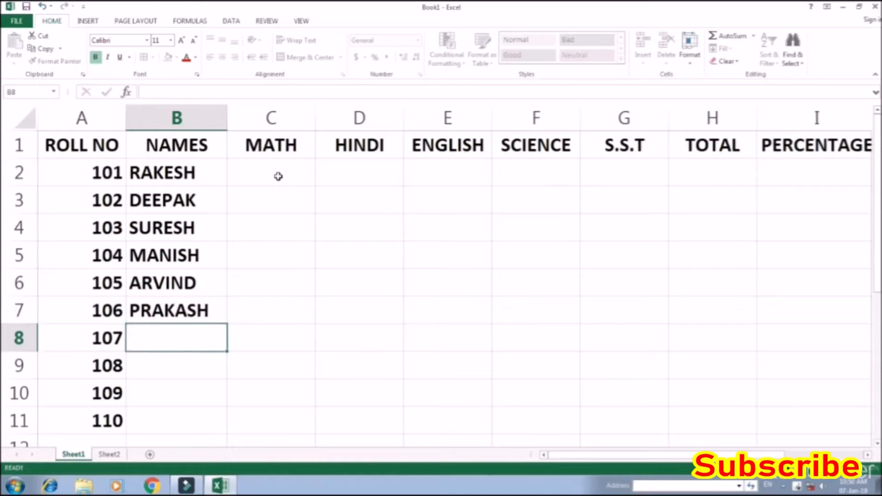
Enter the students' names for roll numbers 107 and 108 in cells B8 and B9
type("DE")
key("BackSpace")
type("VENDER")
key("Return")
type("PRAMOD")
key("Return")
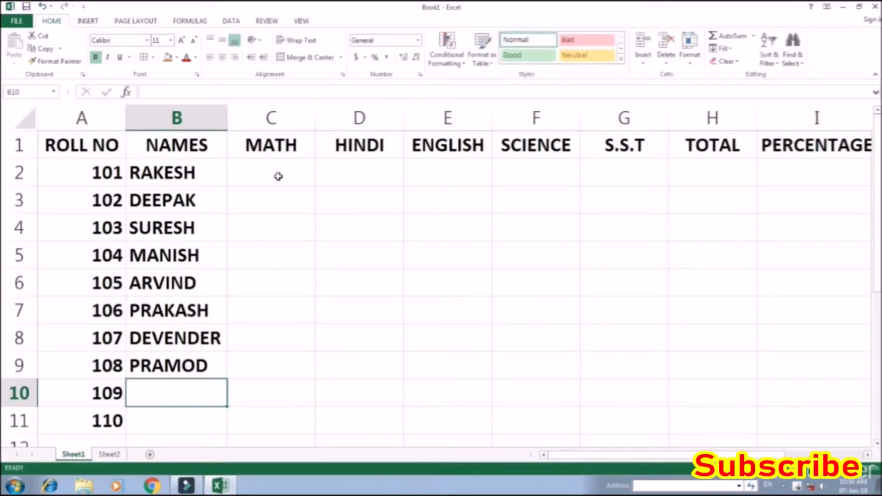
Enter the students' names for roll numbers 109 and 110 in B10 and B11, and go to cell C2
type("MANISH")
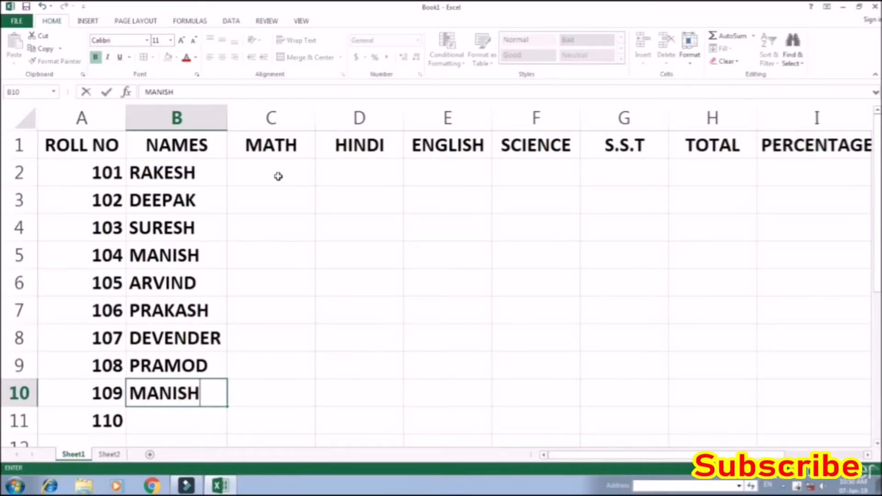
key("Return")
type("AKASH")
key("Return")
key("Right")
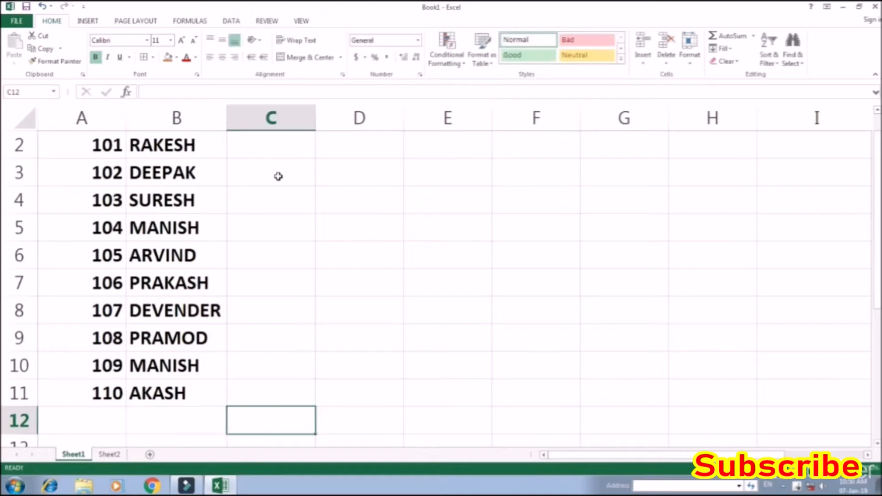
key("ctrl+Up")
left_click(279, 177)
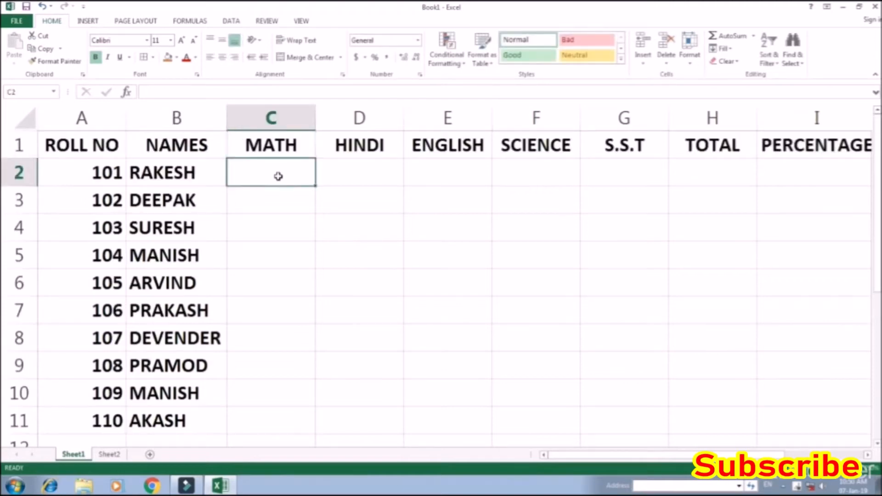
key("shift+Right")
key("shift+Right")
key("shift+Right")
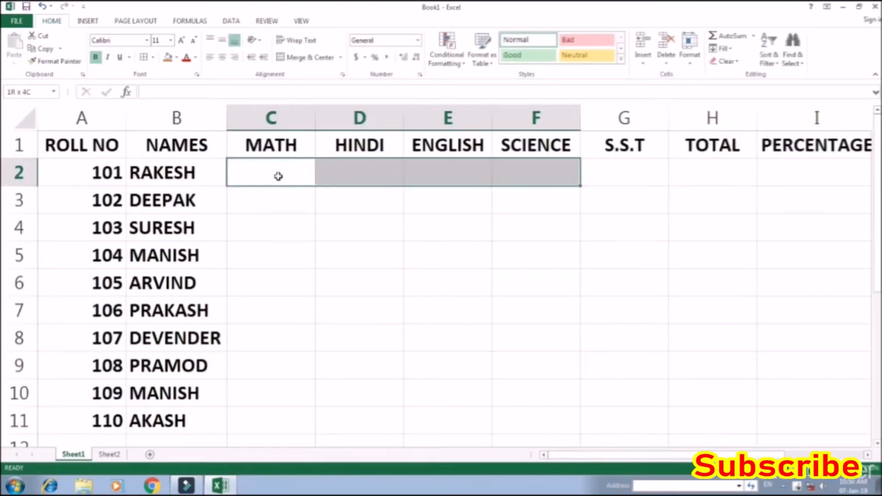
key("shift+Right")
key("shift+Down")
key("shift+Down")
key("shift+Down")
key("shift+Down")
key("shift+Down")
key("shift+Down")
key("shift+Down")
key("shift+Down")
key("shift+Down")
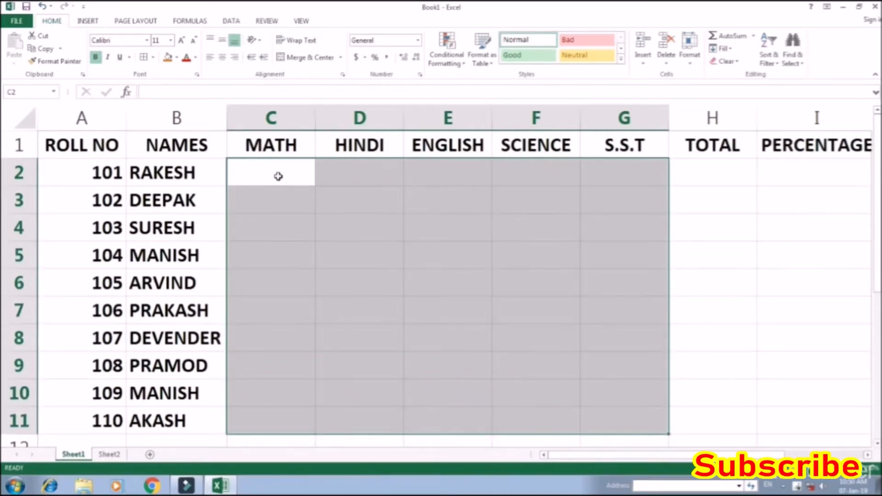
Fill the marks range C2:G11 in one go with the formula =RANDBETWEEN(30,95)
left_click(278, 177)
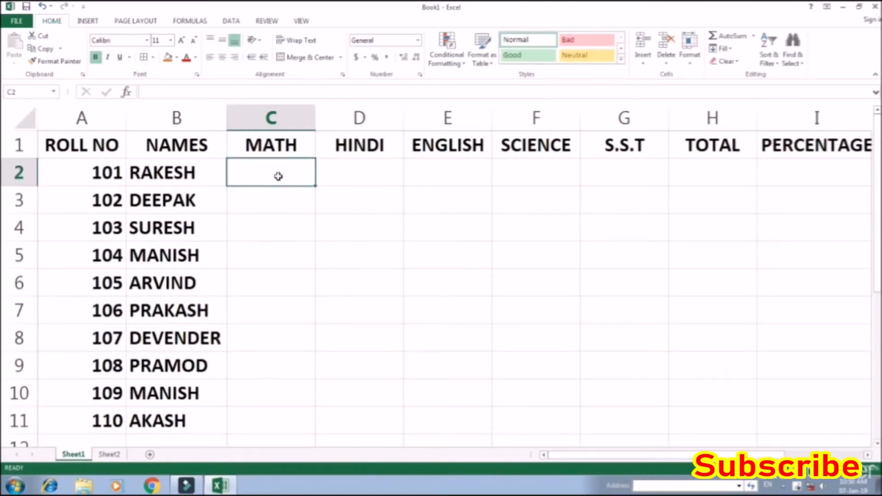
key("shift+Right")
key("shift+Right")
key("shift+Right")
key("shift+Right")
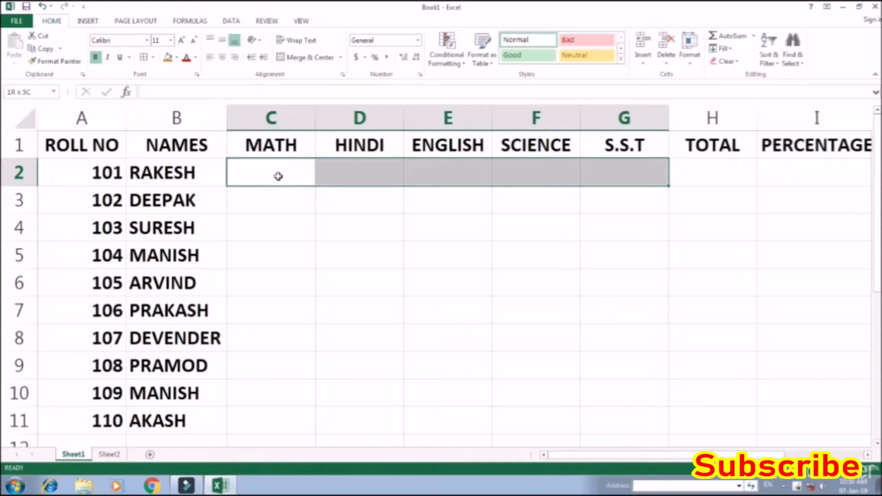
key("shift+Down")
key("shift+Down")
key("shift+Down")
key("shift+Down")
key("shift+Down")
key("shift+Down")
key("shift+Down")
key("shift+Down")
key("shift+Down")
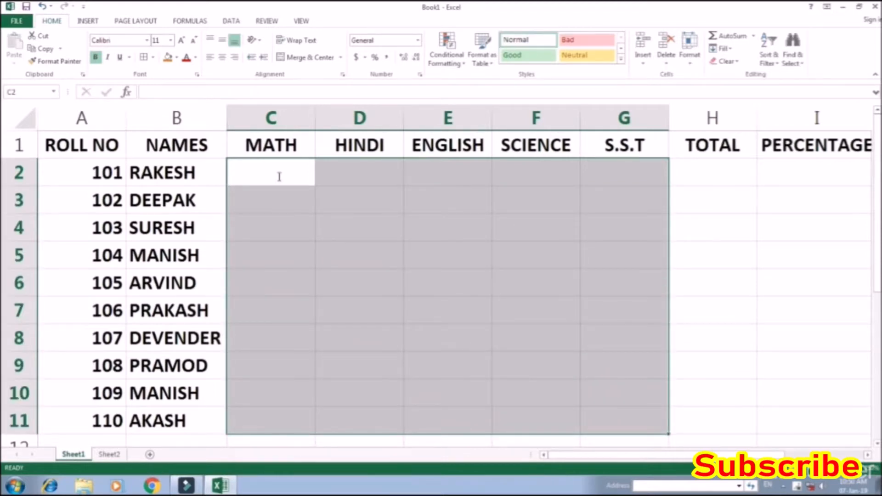
type("=RAN")
key("Down")
key("Tab")
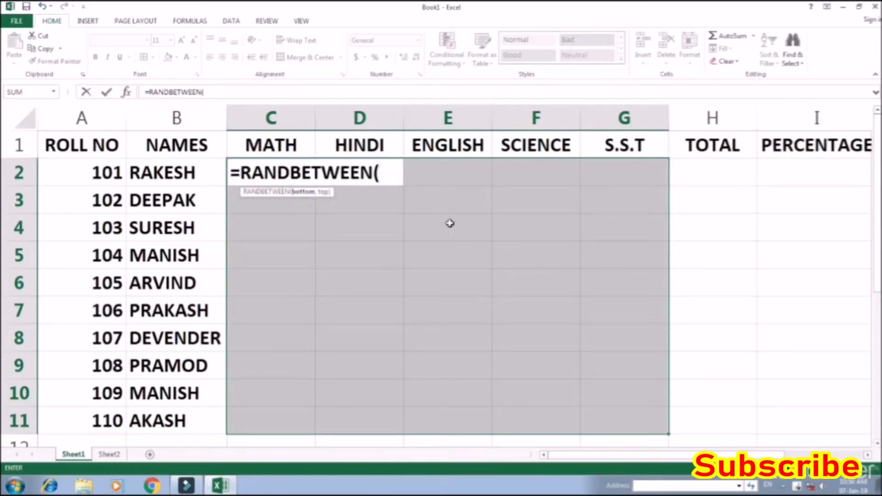
type("30")
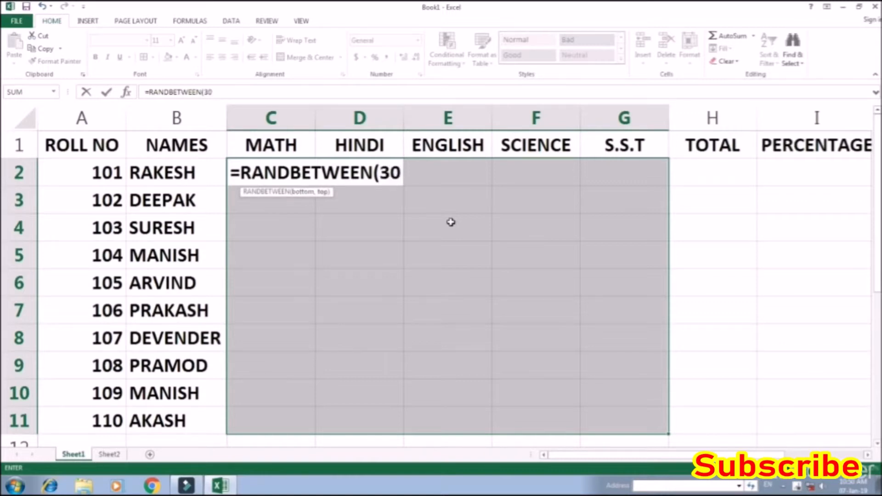
type(",")
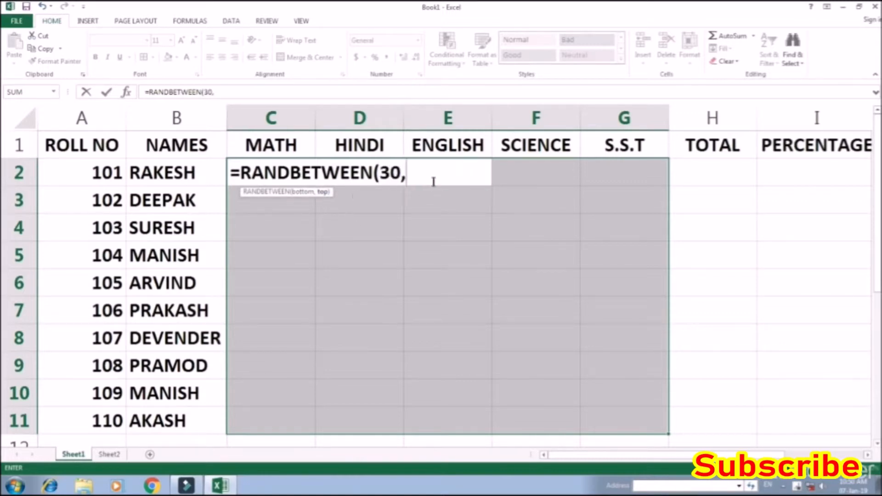
type("95")
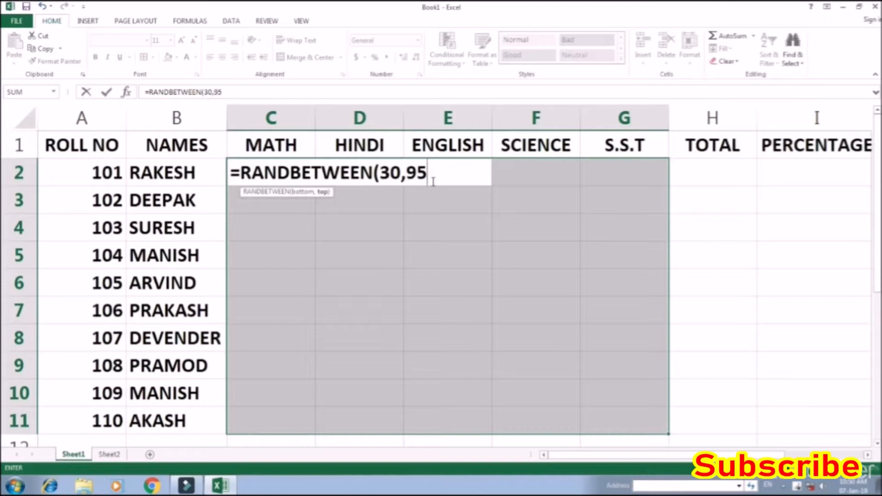
type(")")
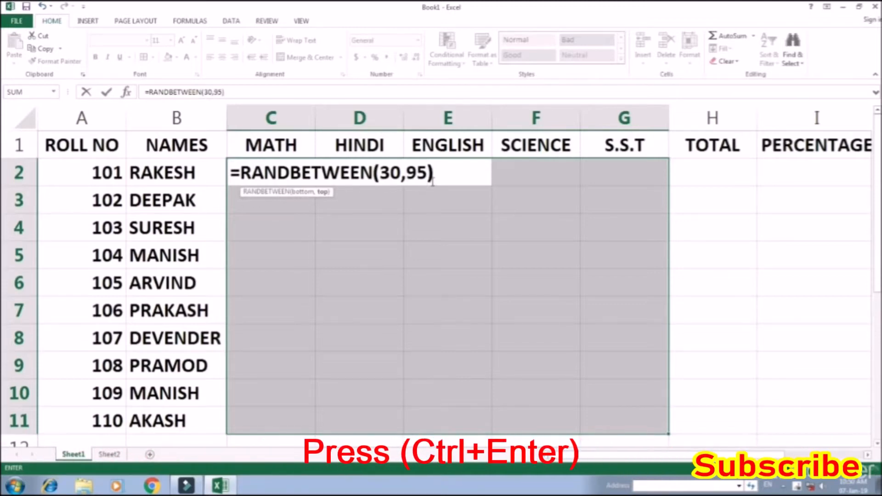
key("ctrl+Return")
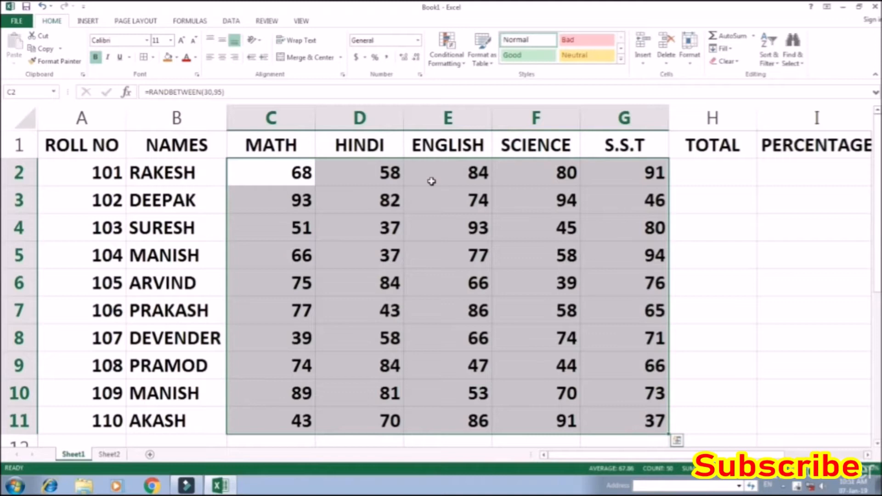
Overwrite the first student's MATH mark in C2 with 40
key("Right")
key("Left")
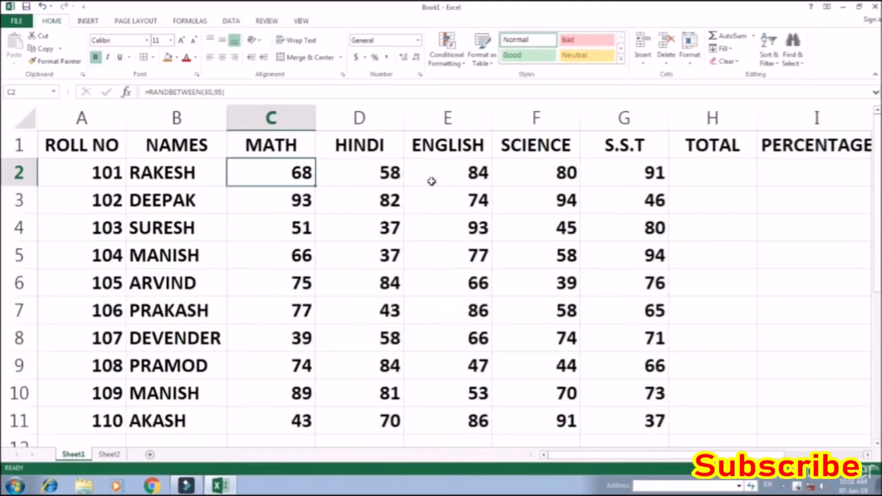
type("40")
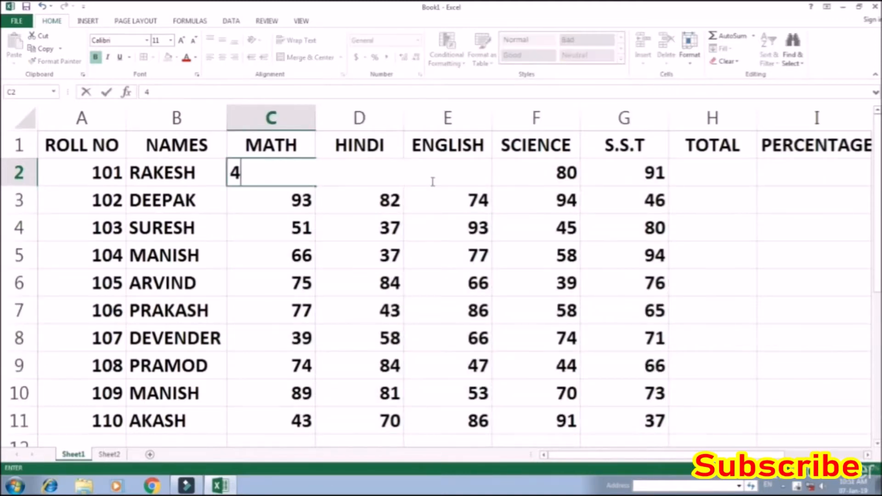
key("Return")
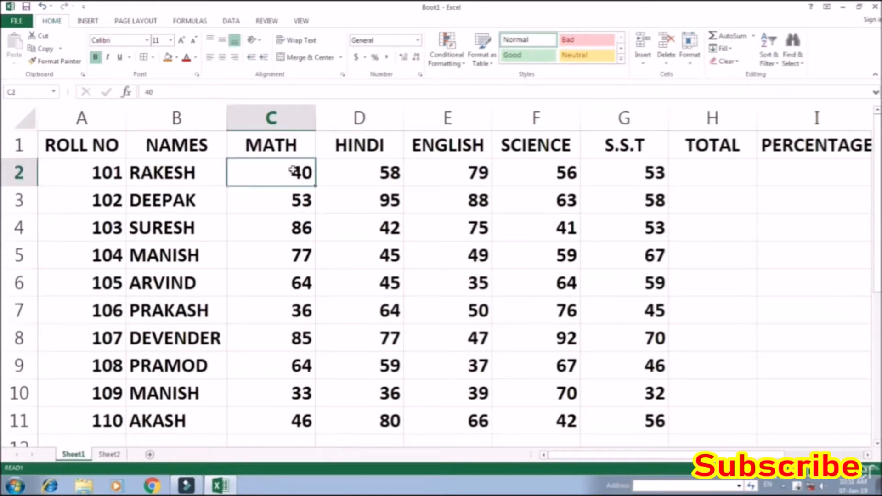
Copy the marks in C2:G11 and paste them over themselves as values only using Paste Special
left_click_drag(282, 169, 620, 204)
left_click_drag(621, 267, 619, 417)
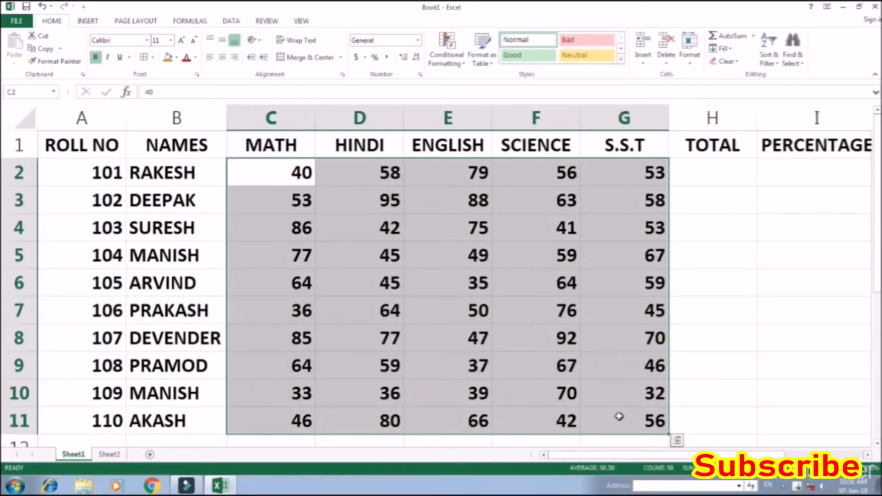
key("ctrl+c")
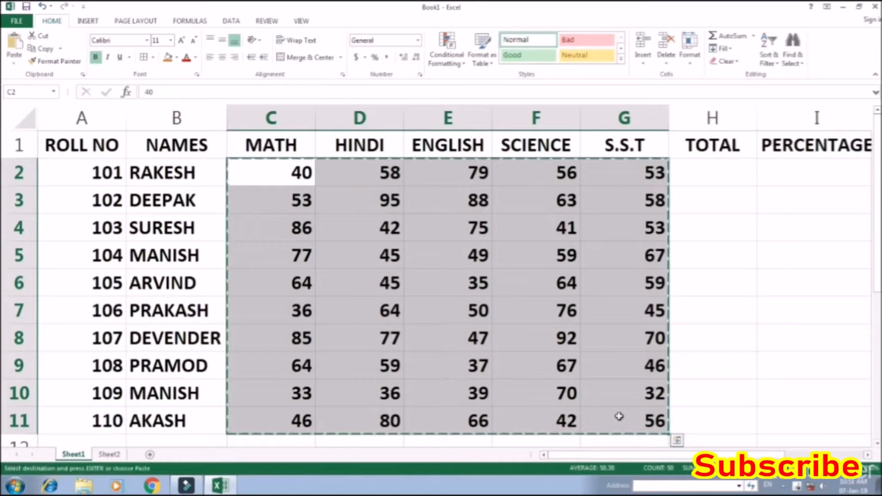
key("alt+e")
key("s")
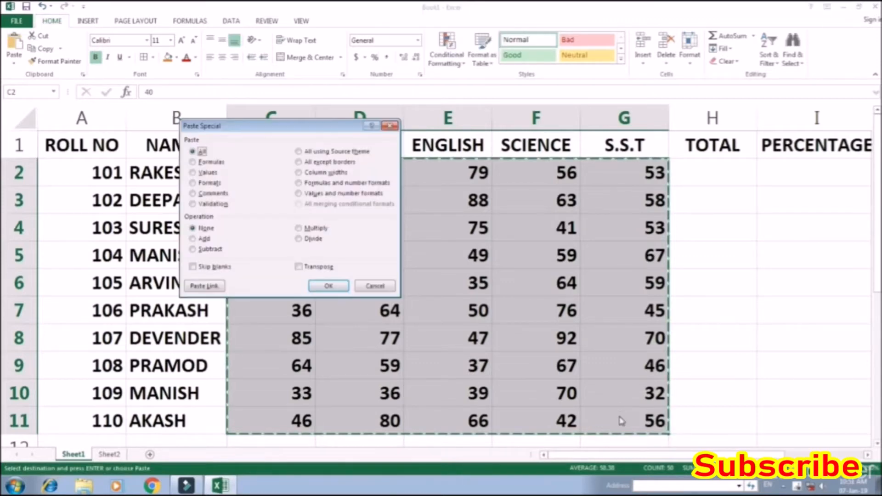
key("Down")
key("Down")
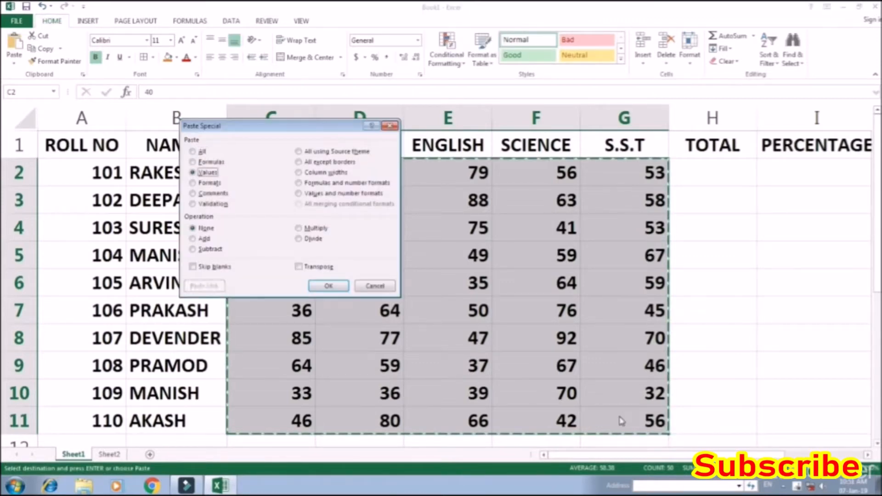
key("Return")
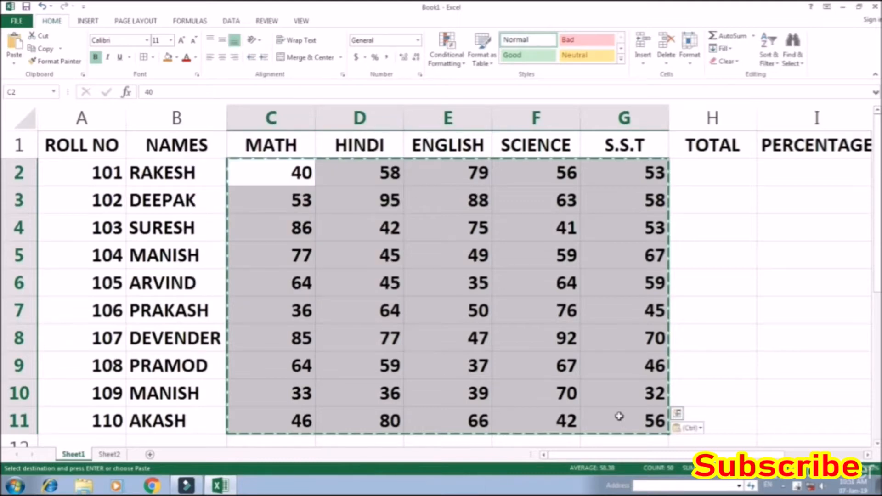
key("Escape")
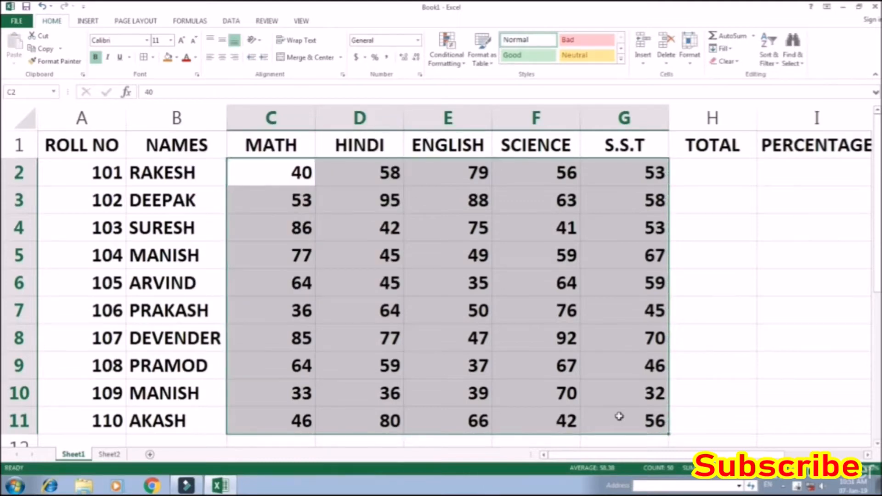
Change the MATH mark for roll number 104 in C5 to 60
left_click(295, 248)
type("60")
key("Return")
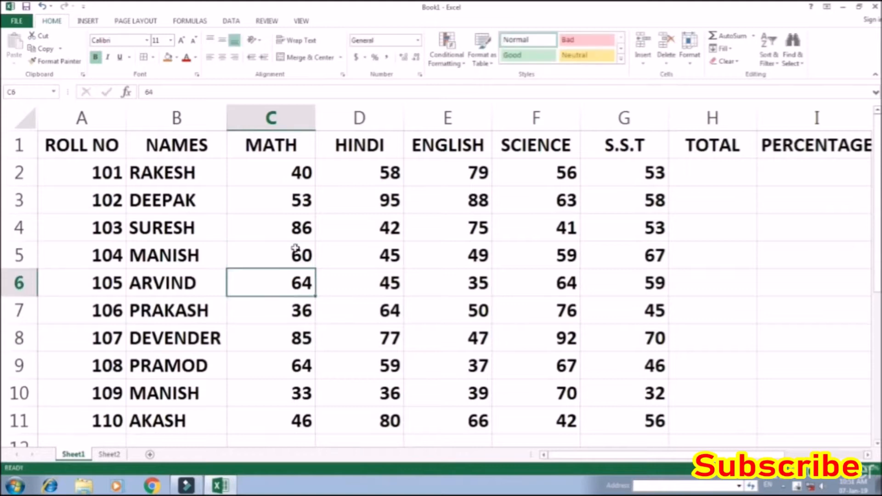
Calculate the first student's TOTAL in H2 with the formula =SUM(C2:G2)
left_click(552, 175)
left_click(637, 175)
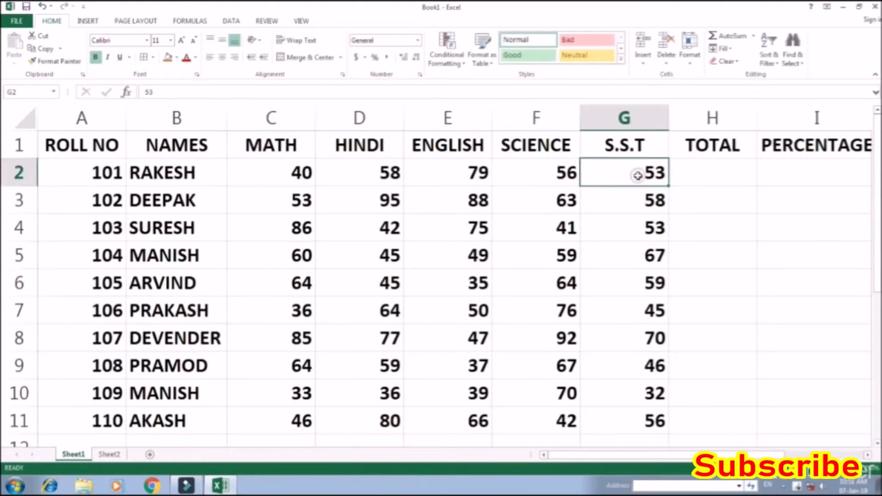
left_click(718, 170)
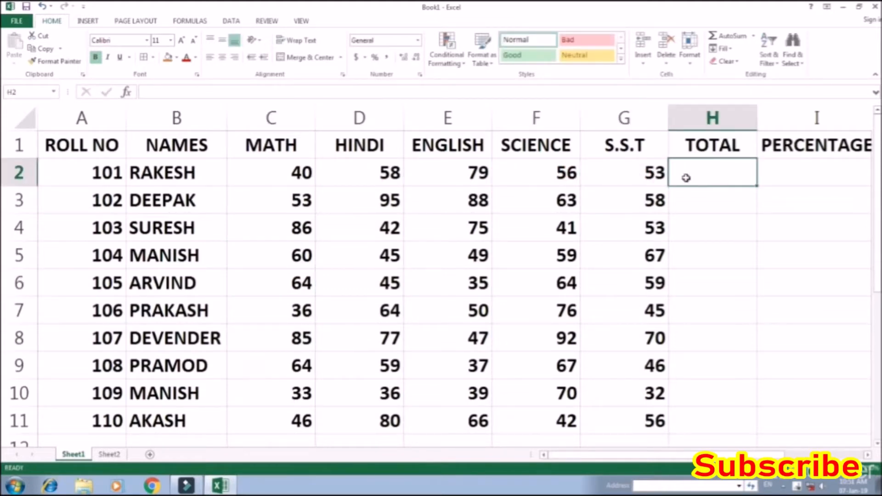
type("=SU")
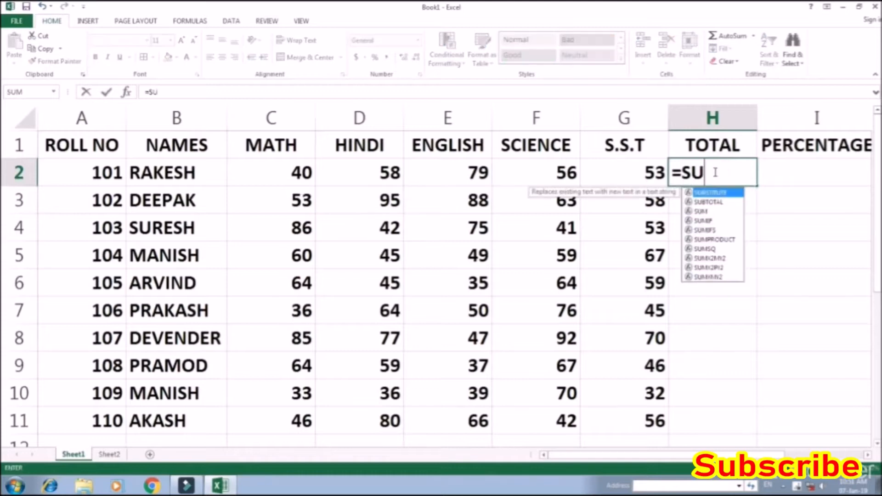
type("M(")
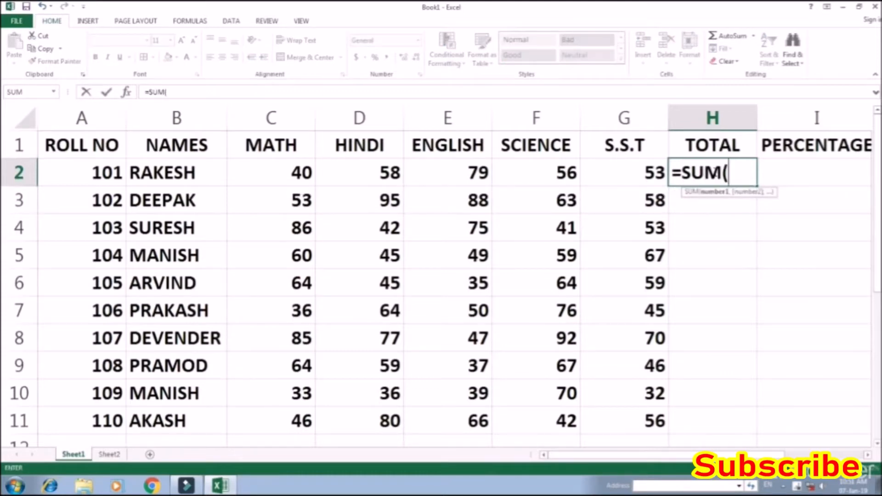
left_click_drag(625, 173, 248, 181)
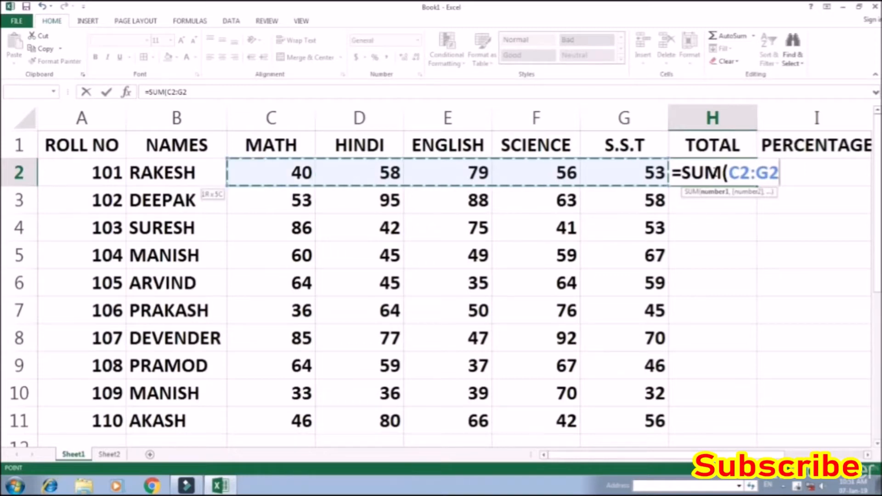
key("Return")
Fill the TOTAL formula from H2 down through H11 for all the students
left_click(714, 173)
key("shift+Down")
key("shift+Down")
key("shift+Down")
key("shift+Down")
key("shift+Down")
key("shift+Down")
key("shift+Down")
key("shift+Down")
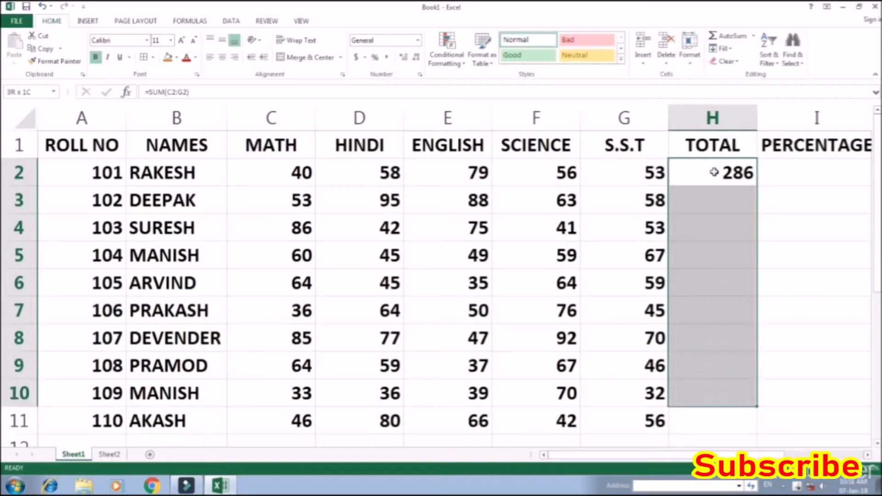
key("shift+Down")
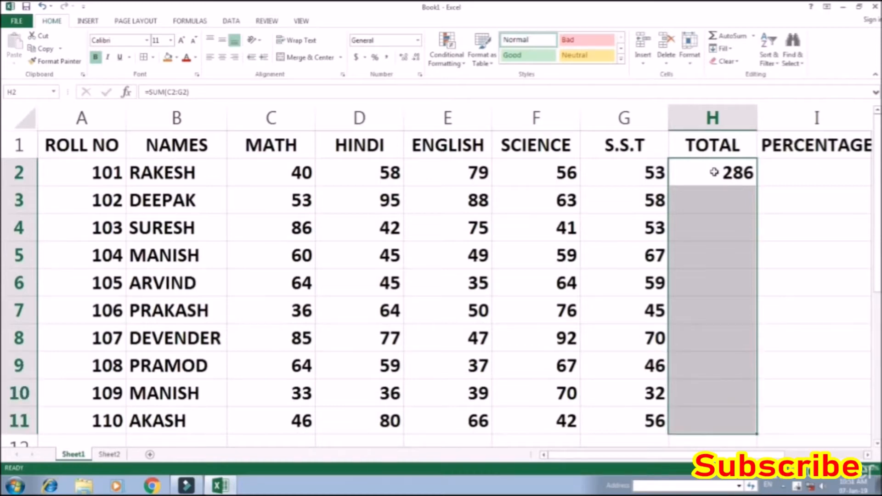
key("ctrl+d")
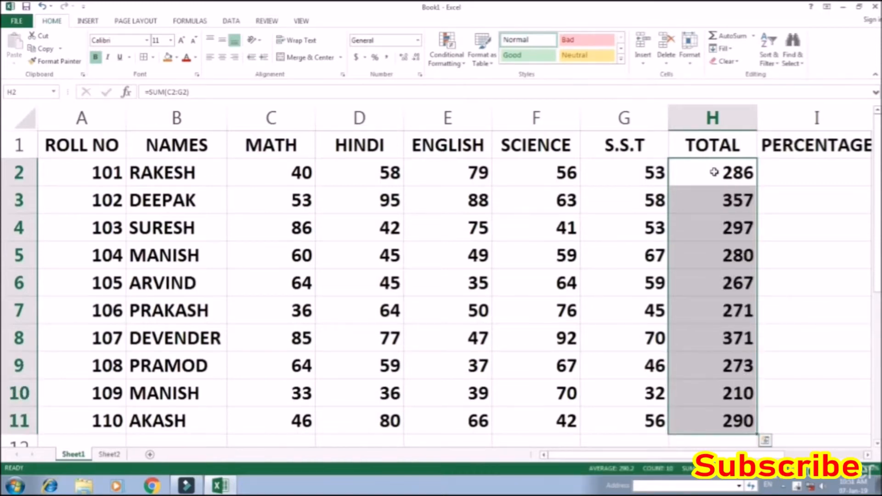
Fill the PERCENTAGE range I2:I11 in one go with the formula =H2/500*100
key("Right")
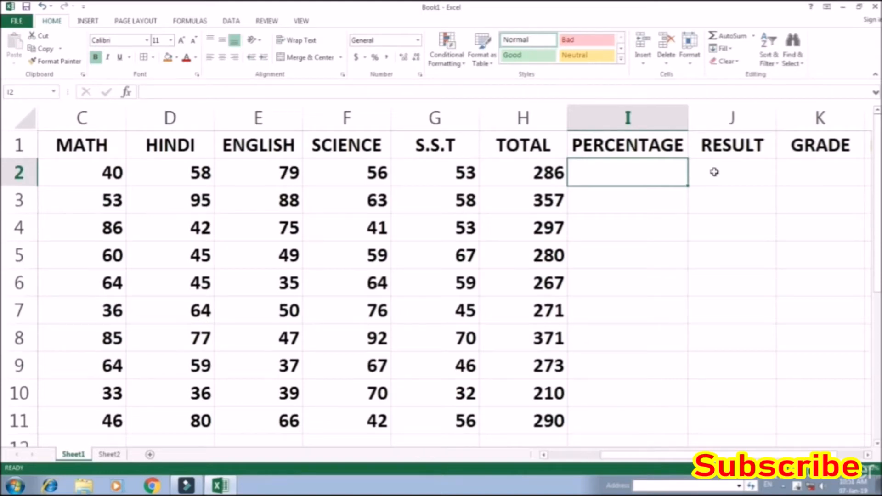
key("shift+Down")
key("shift+Down")
key("shift+Down")
key("shift+Down")
key("shift+Down")
key("shift+Down")
key("shift+Down")
key("shift+Down")
key("shift+Down")
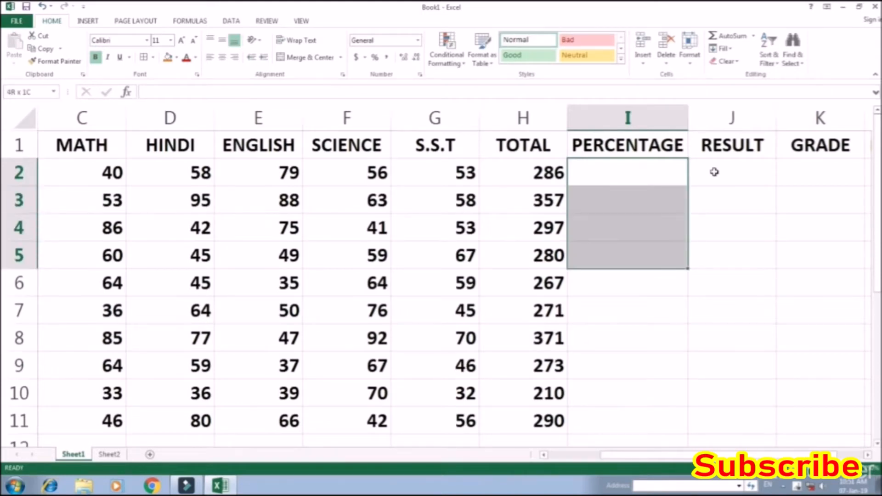
type("=")
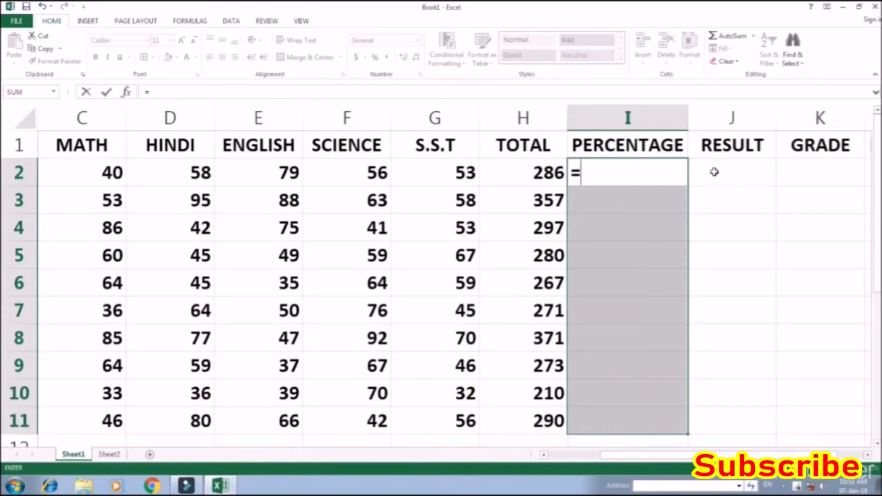
key("Left")
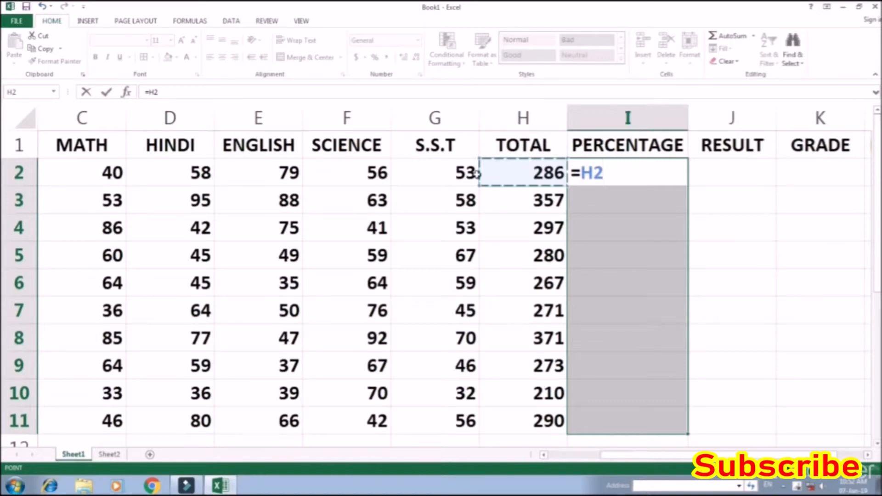
type("/500")
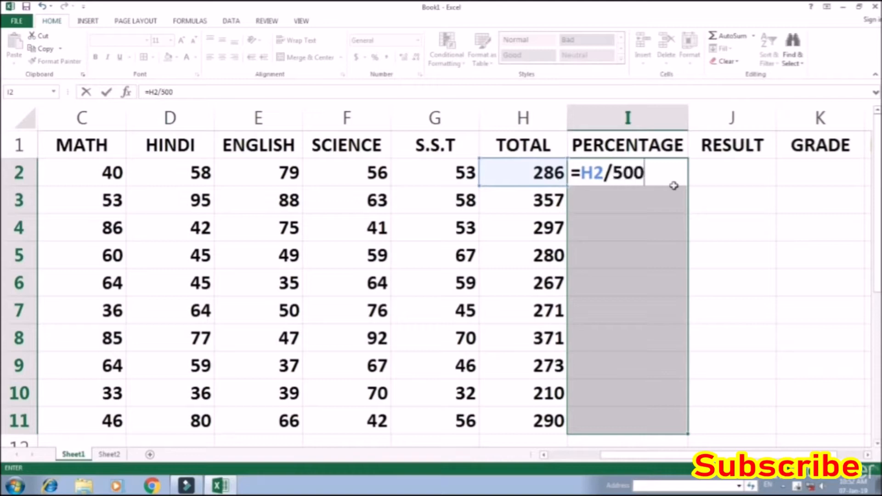
type("*100")
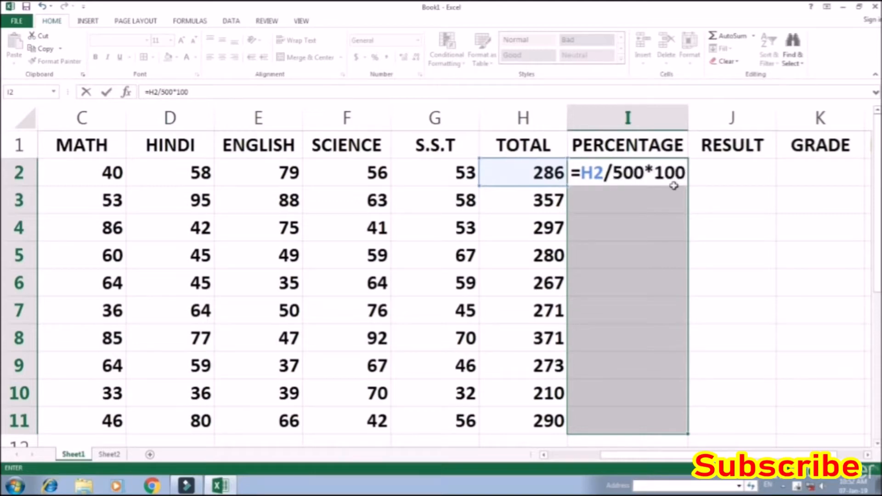
key("ctrl+Return")
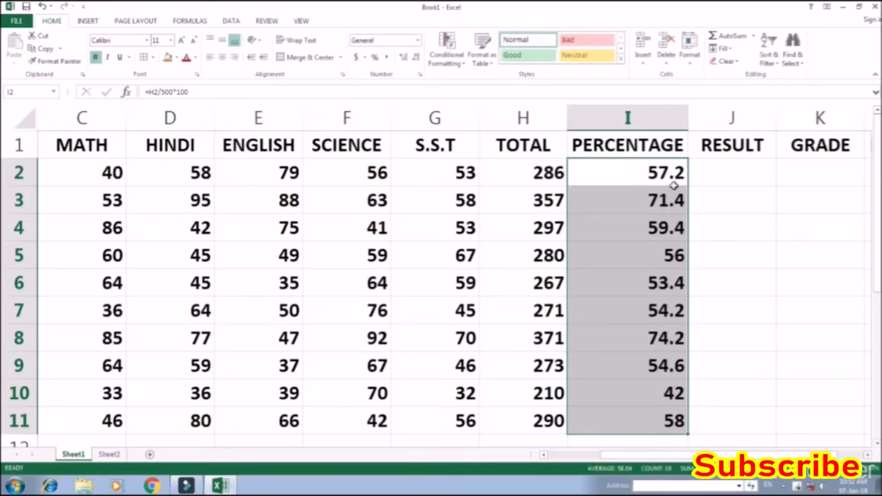
key("Up")
key("Down")
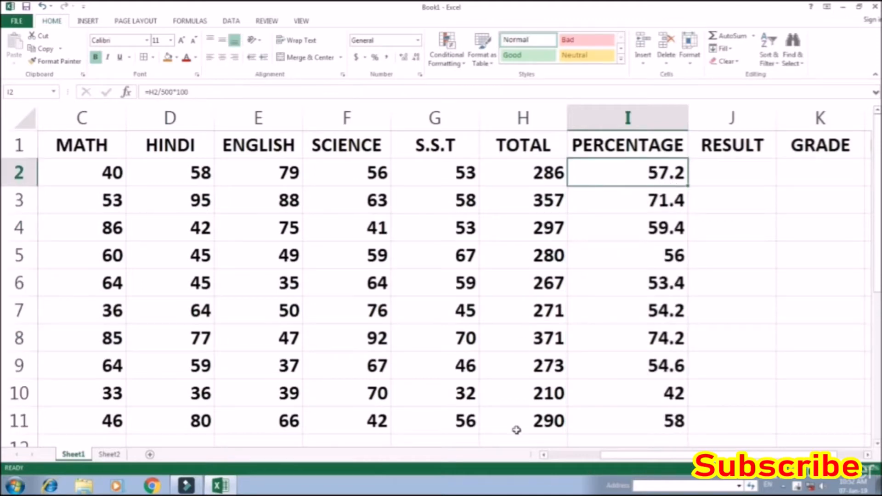
Review the RESULT criteria table on Sheet2 for the pass, compartment and fail rules, and return to Sheet1
left_click(712, 171)
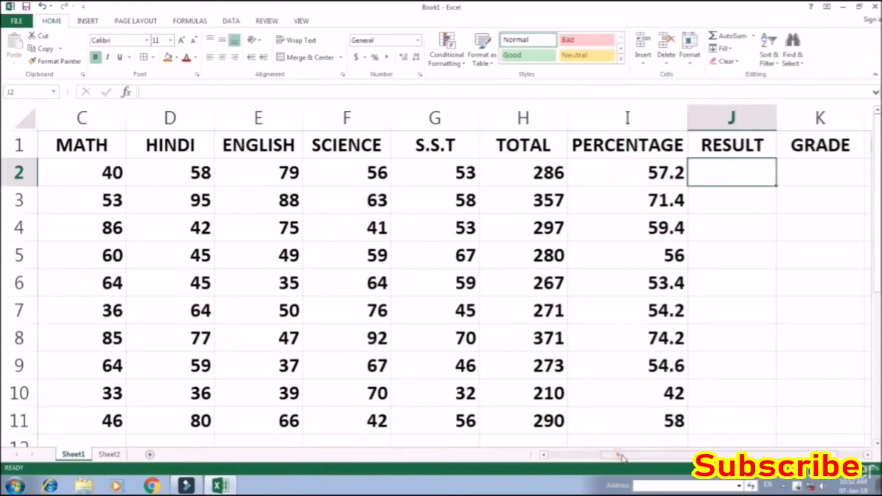
left_click(721, 173)
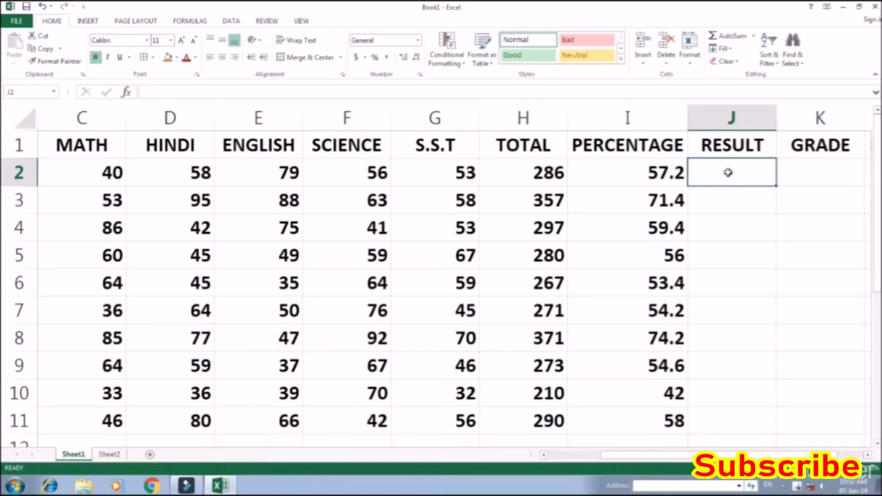
left_click(108, 455)
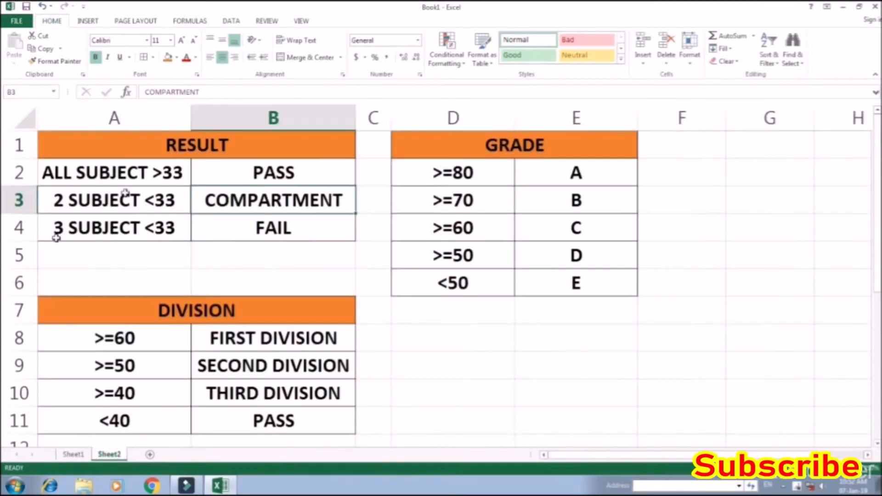
left_click(184, 147)
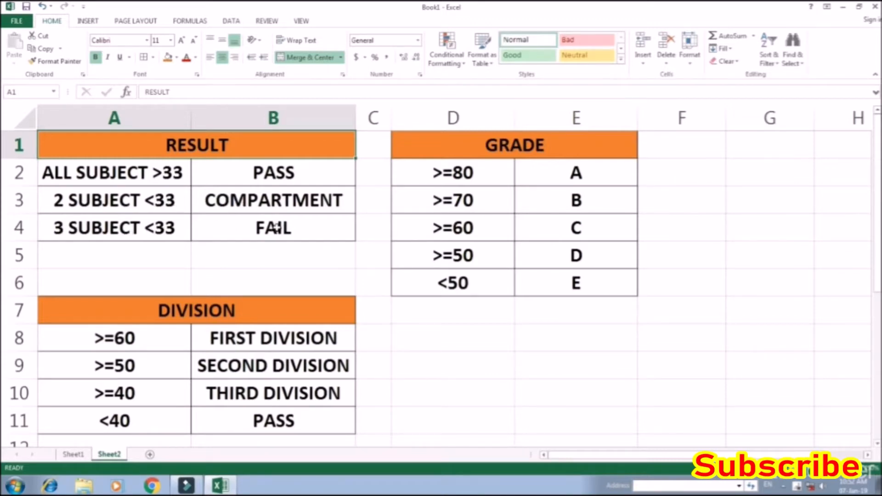
left_click(73, 454)
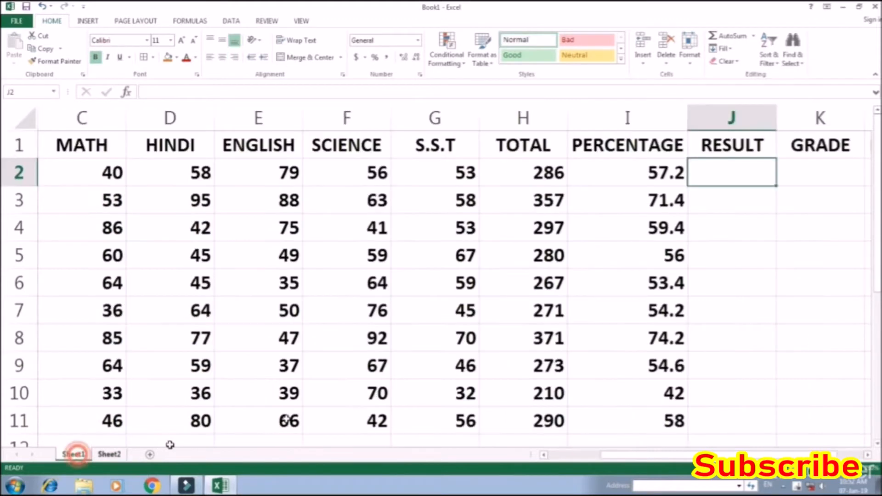
Start the RESULT formula in J2 with =IF(COUNTIF(C2:G2,">=33") to count the subjects with marks of at least 33
left_click(721, 168)
type("=")
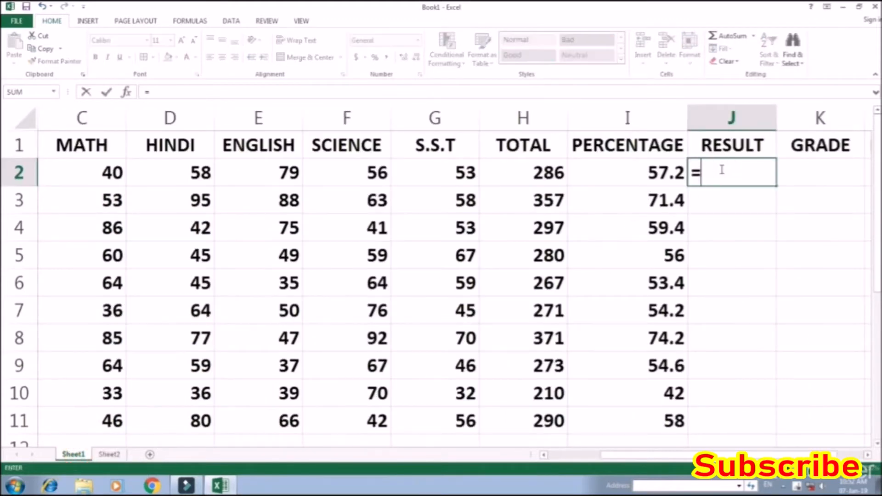
type("IF(")
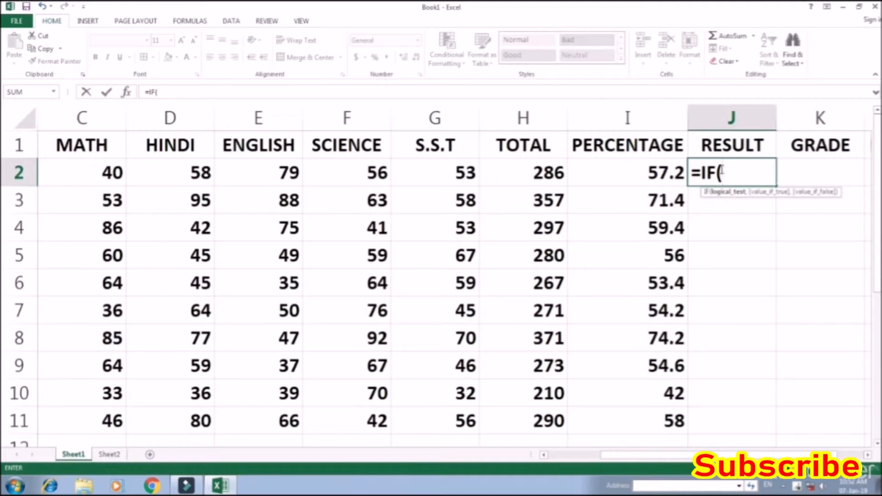
type("COUNTIF(")
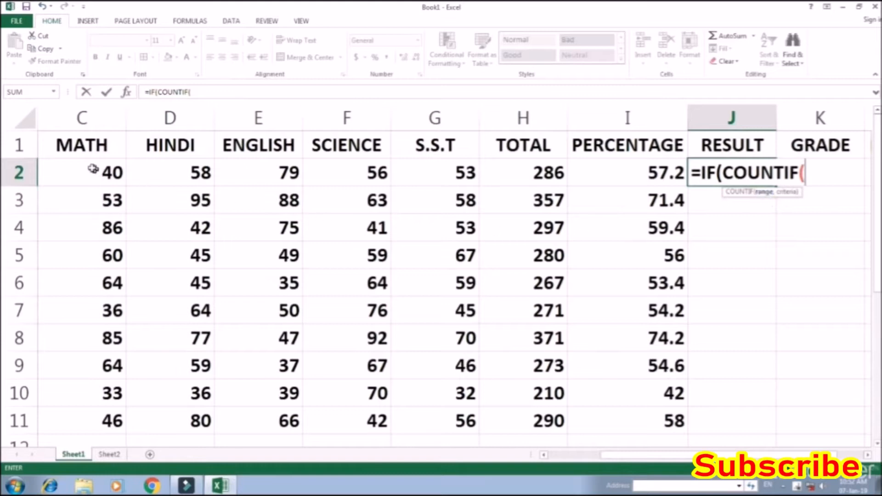
left_click_drag(90, 170, 447, 169)
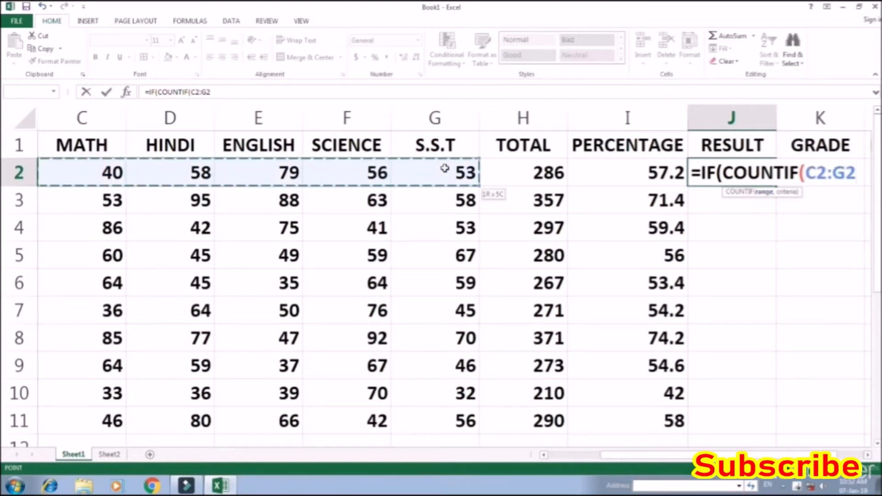
type(",\"")
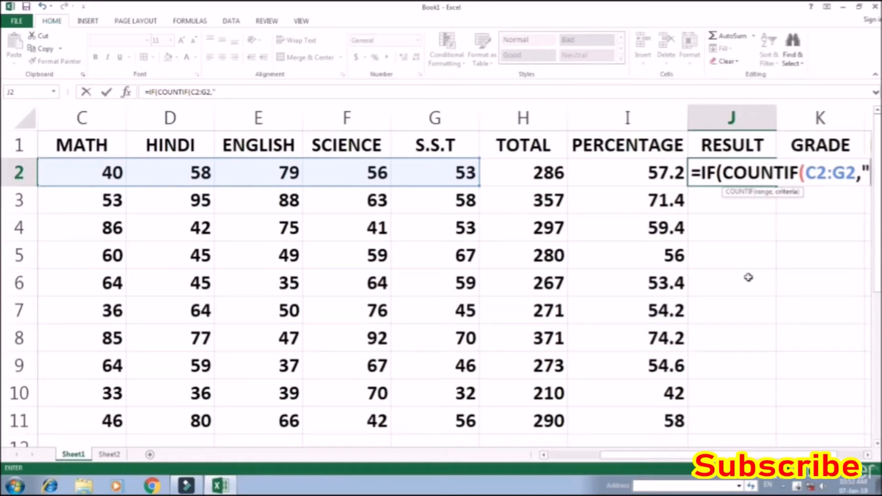
type(">")
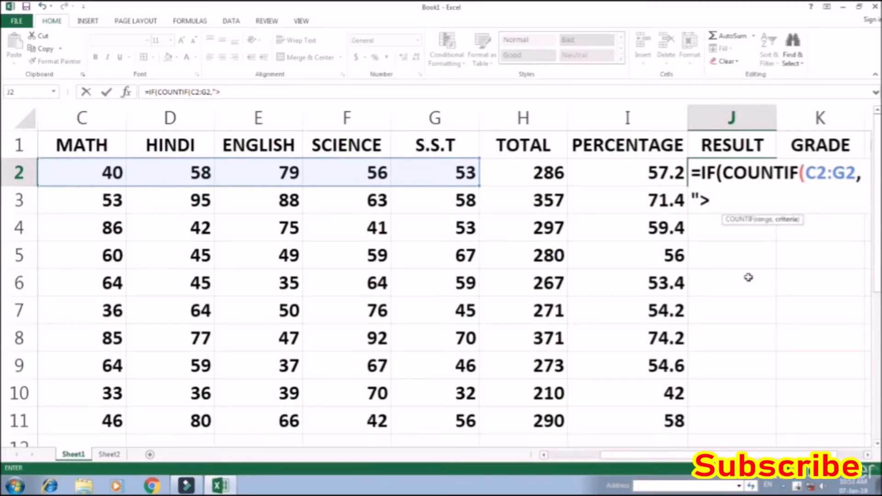
type("=33")
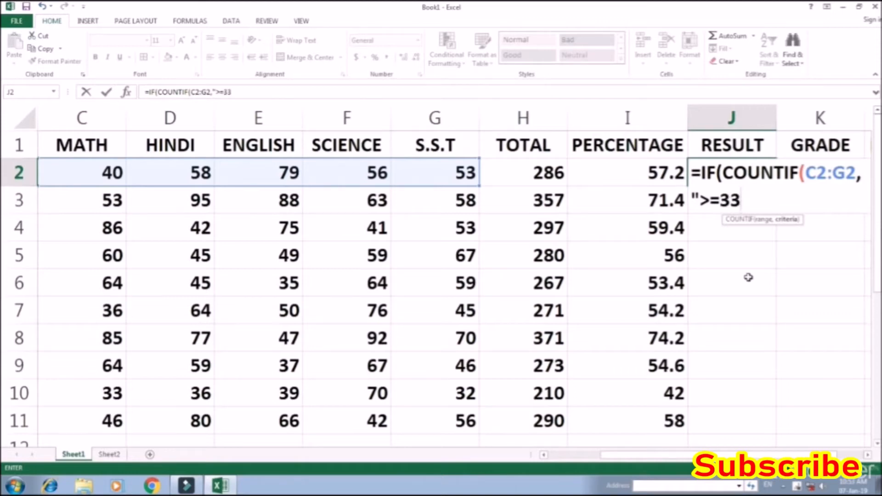
type("\")")
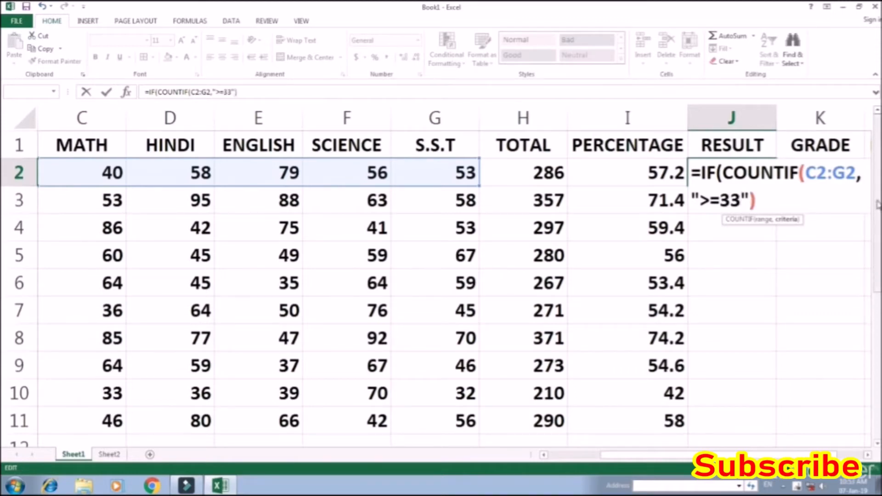
type("=")
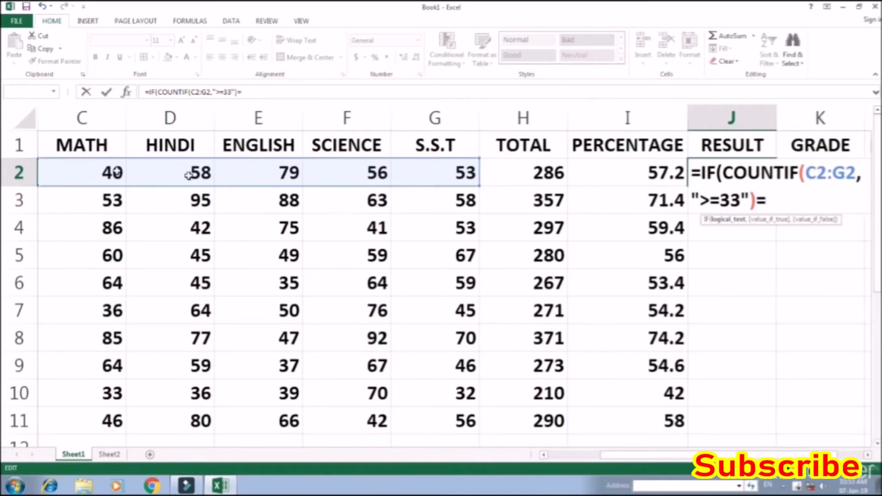
Complete the IF test in J2 with =5 and set "Pass" as its value if true
type("5,")
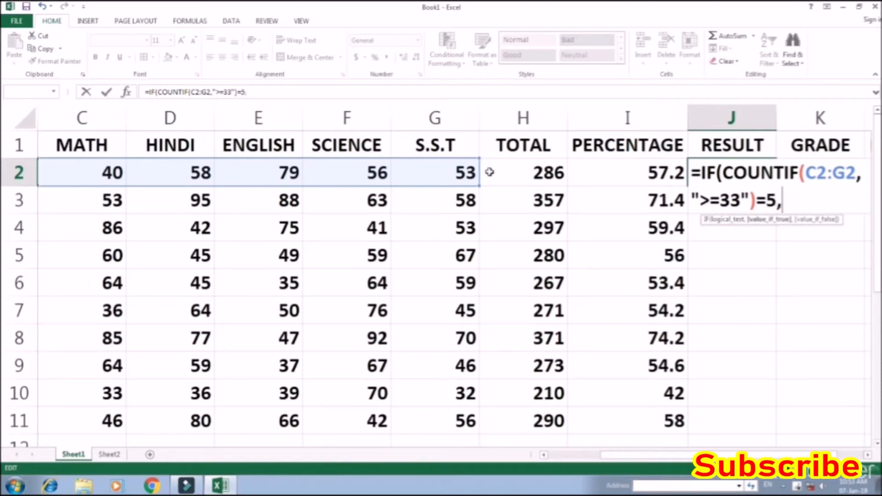
type("\"pASS")
key("BackSpace")
key("BackSpace")
key("BackSpace")
key("BackSpace")
type("Pass")
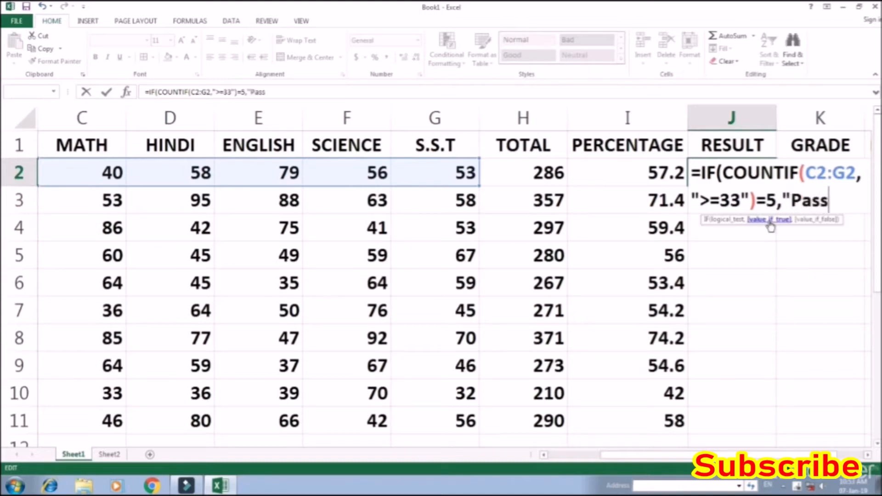
type("\",")
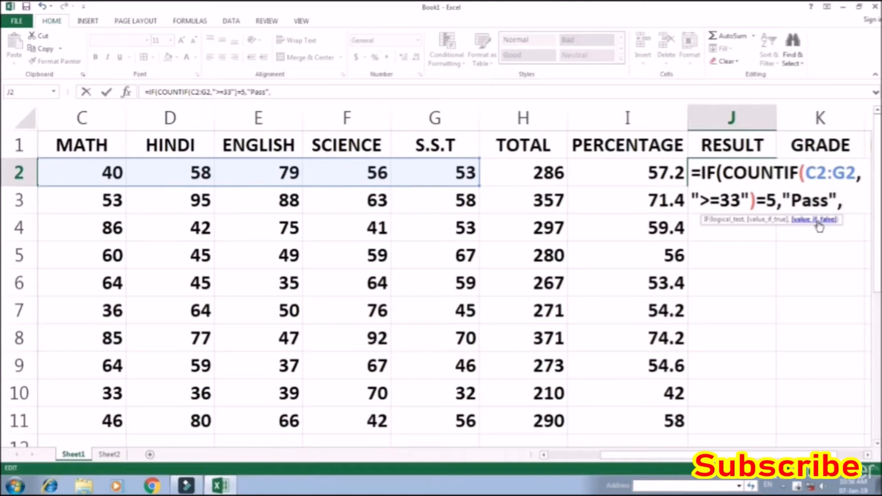
type("if")
Nest IF(COUNTIF(C2:G2,"<33") as the false value of the J2 formula to count the subjects below 33
key("Tab")
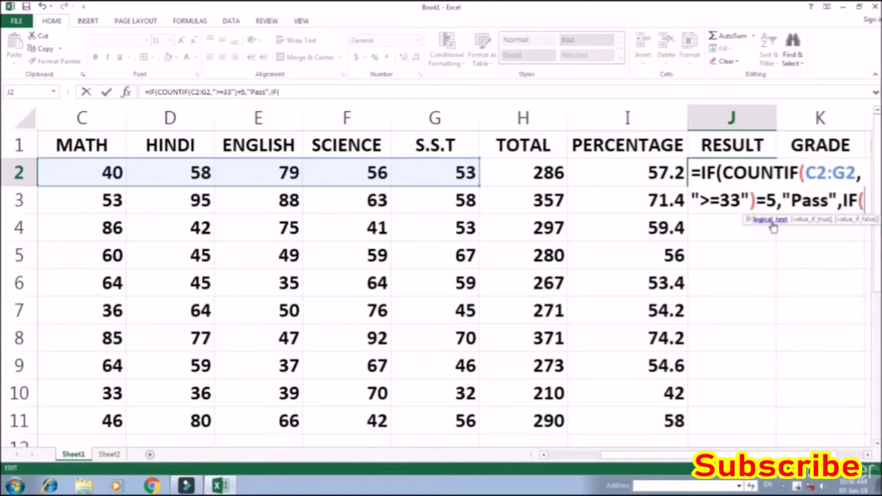
type("counti")
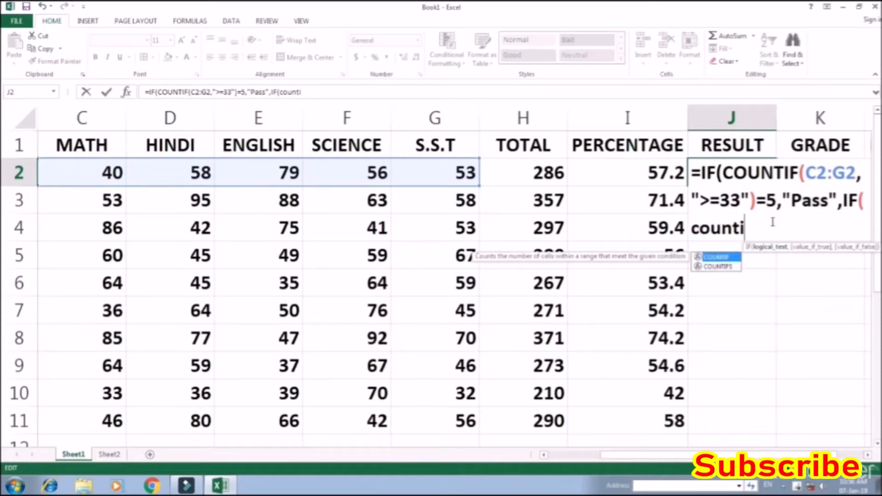
key("Tab")
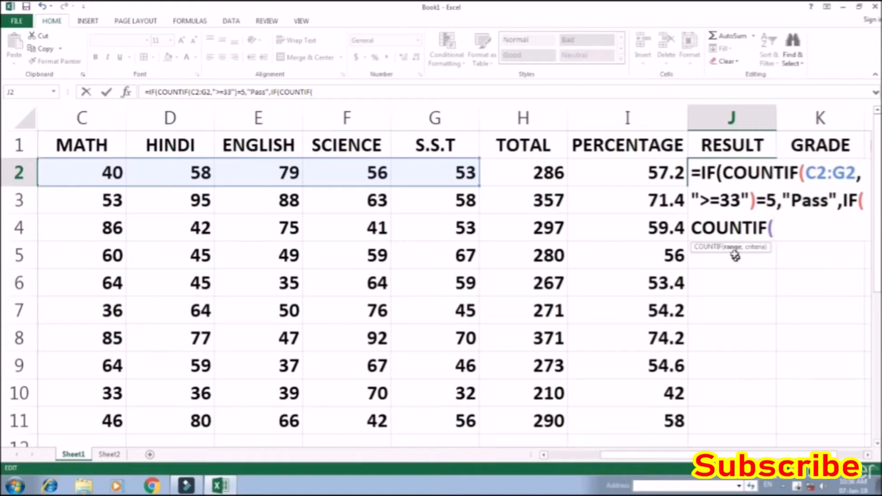
left_click_drag(92, 173, 434, 173)
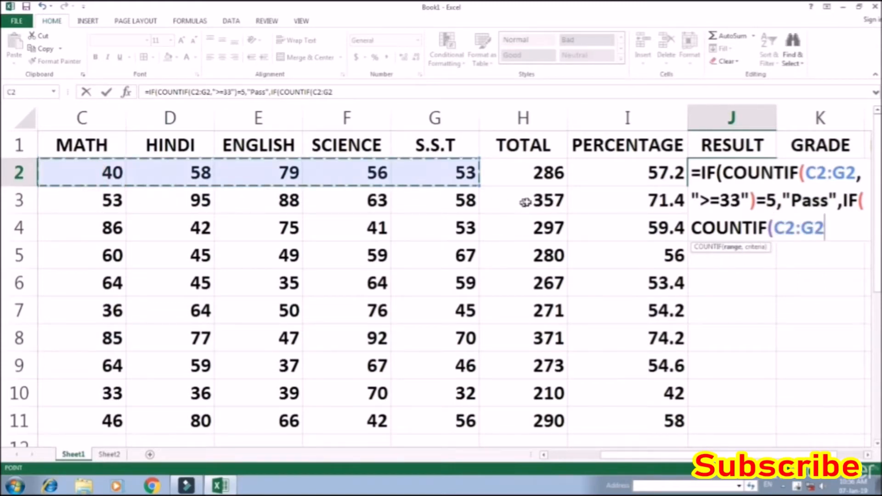
type(",")
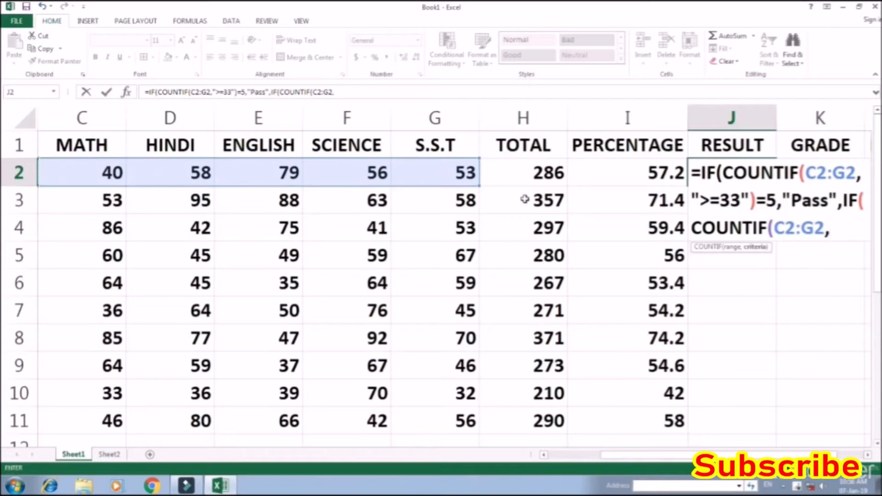
type("\"<33")
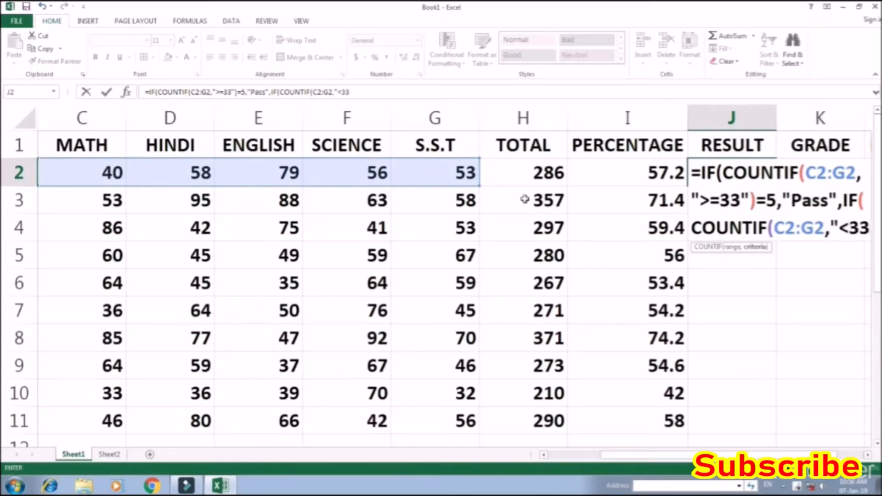
type("\"")
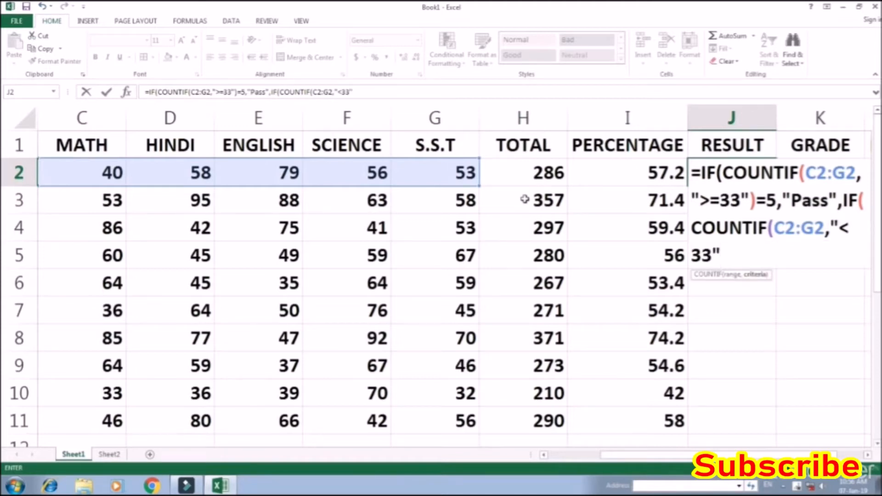
type(")>")
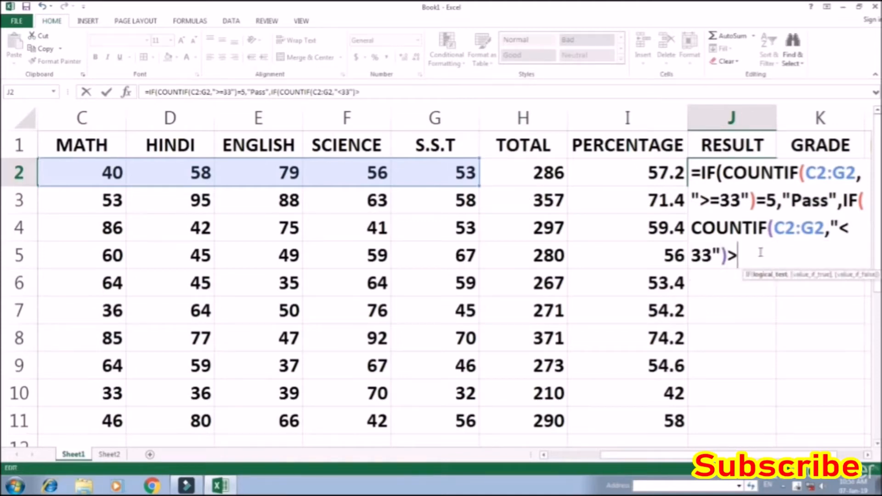
type("=3")
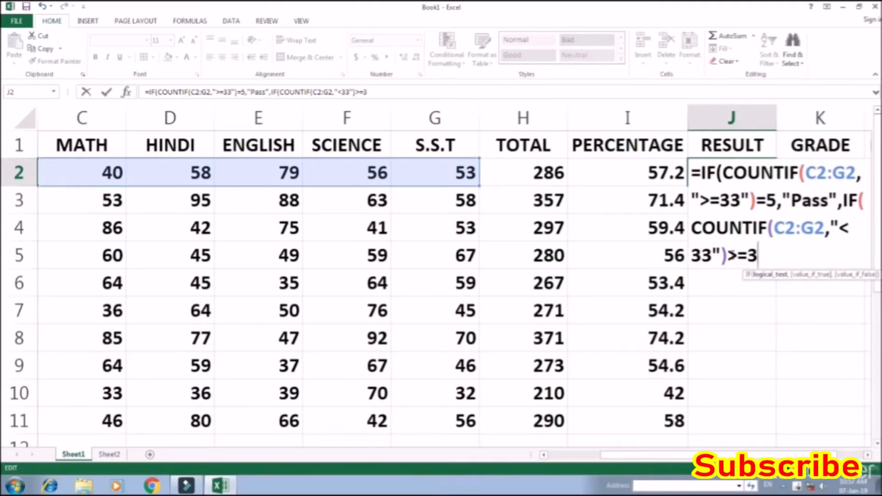
Complete the nested IF test in J2 with >=3 and set "Fail" as its value if true
type(",\"")
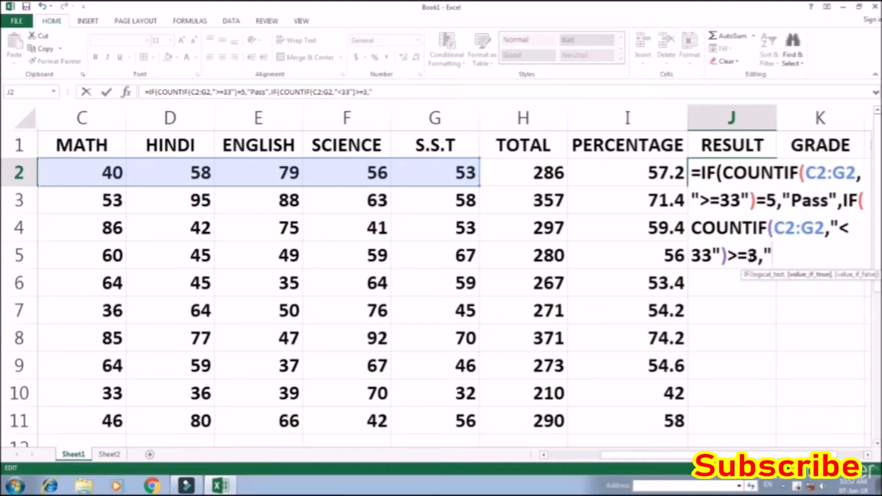
type("Fail\"")
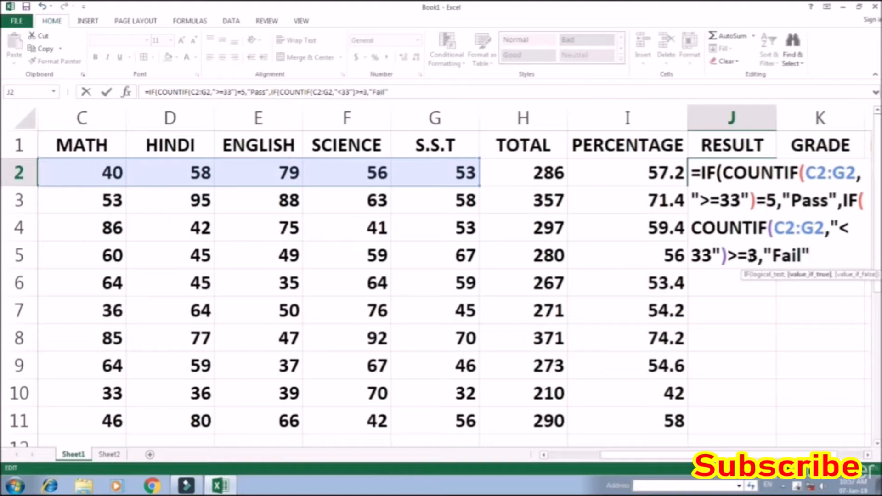
type(",")
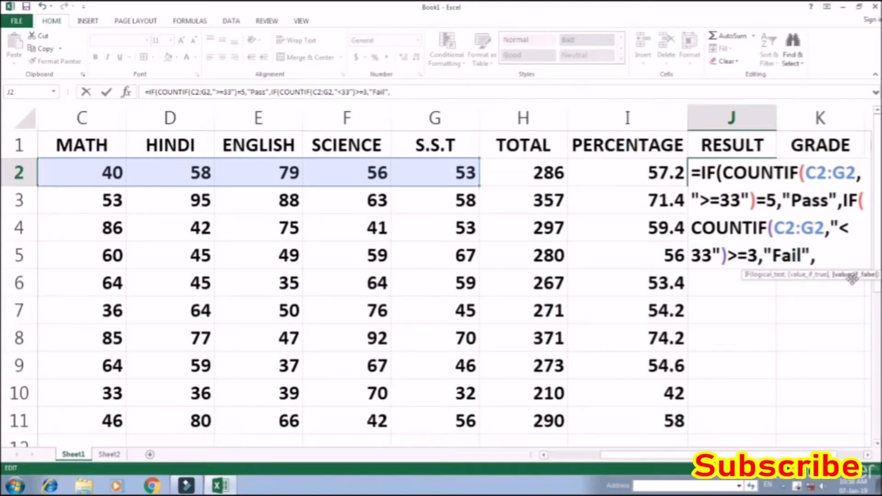
Set "Compartment" as the nested IF's value if false, close both IF functions and enter the formula in J2
type("\"Compartment\"")
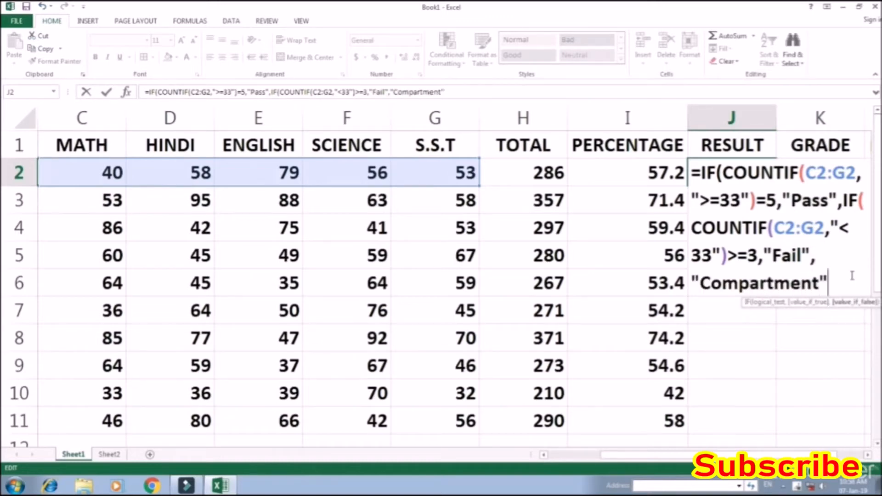
type("))")
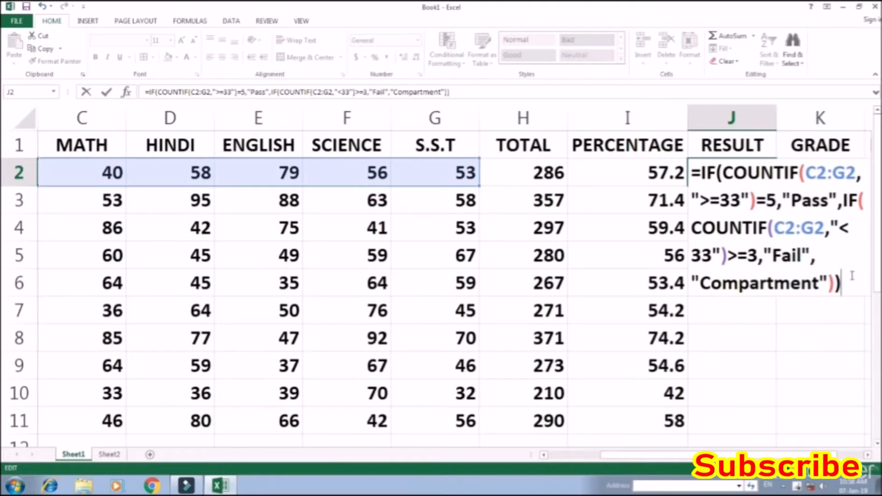
key("Return")
key("Up")
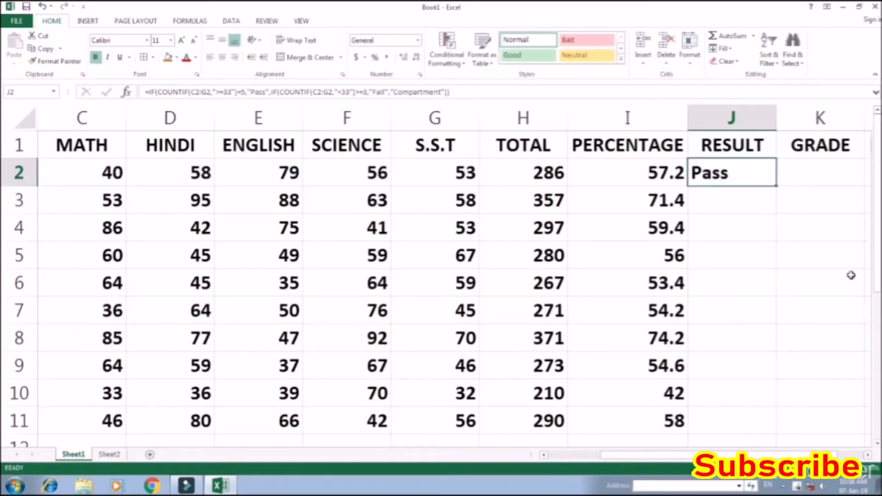
Fill the RESULT formula from J2 down through J11 and check it in J10 and J2
key("shift+Down")
key("shift+Down")
key("shift+Down")
key("shift+Down")
key("shift+Down")
key("shift+Down")
key("shift+Down")
key("shift+Down")
key("shift+Down")
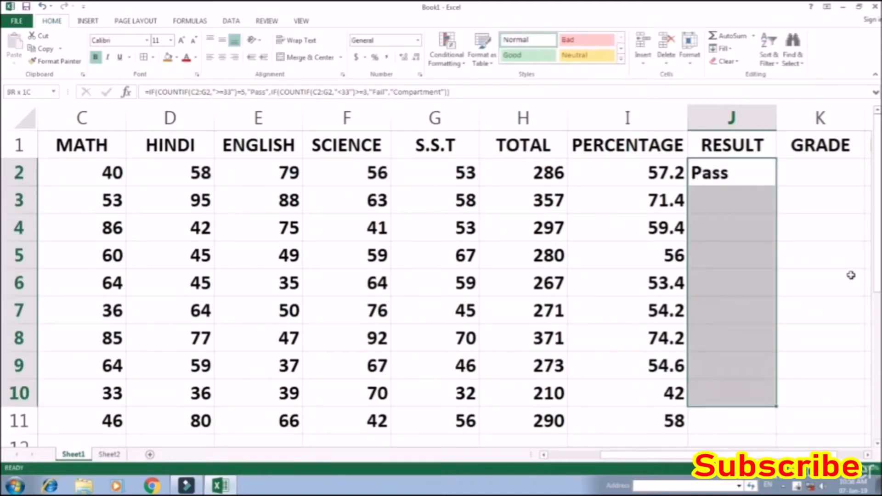
key("ctrl+d")
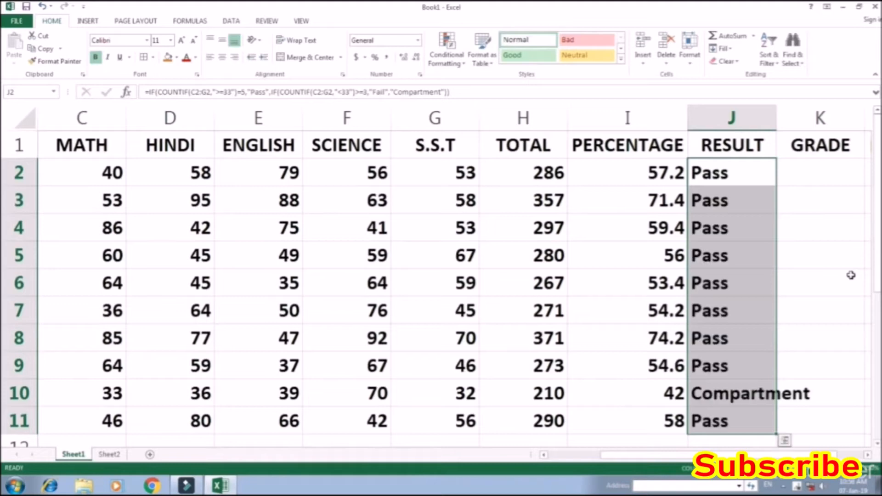
left_click(727, 396)
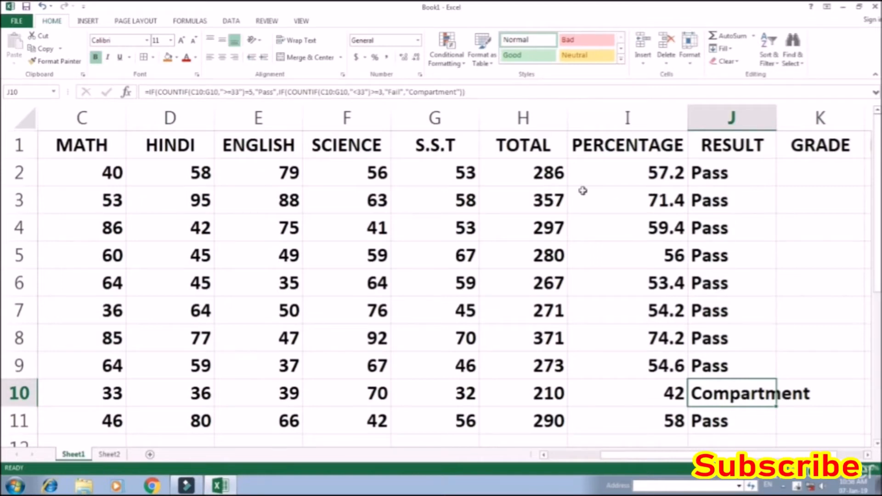
left_click(715, 174)
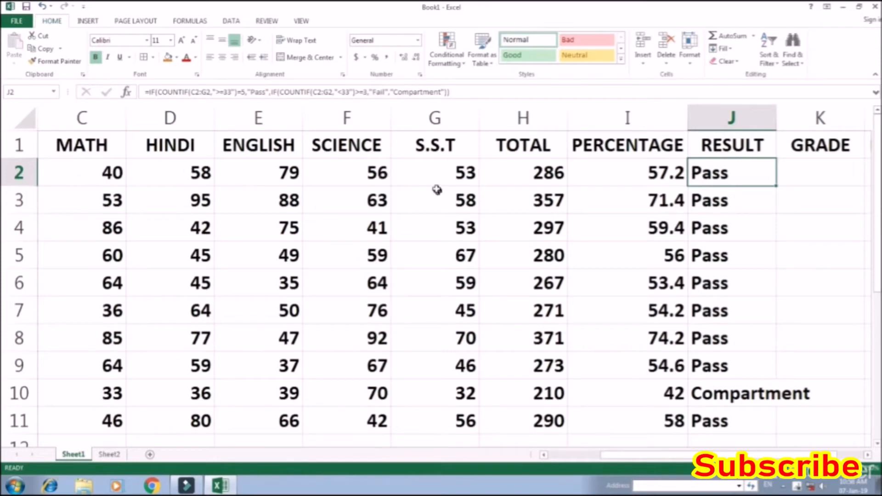
Test the RESULT formula in row 2 by setting the S.S.T mark to 30, SCIENCE to 32 and ENGLISH to 25
left_click(439, 174)
type("30")
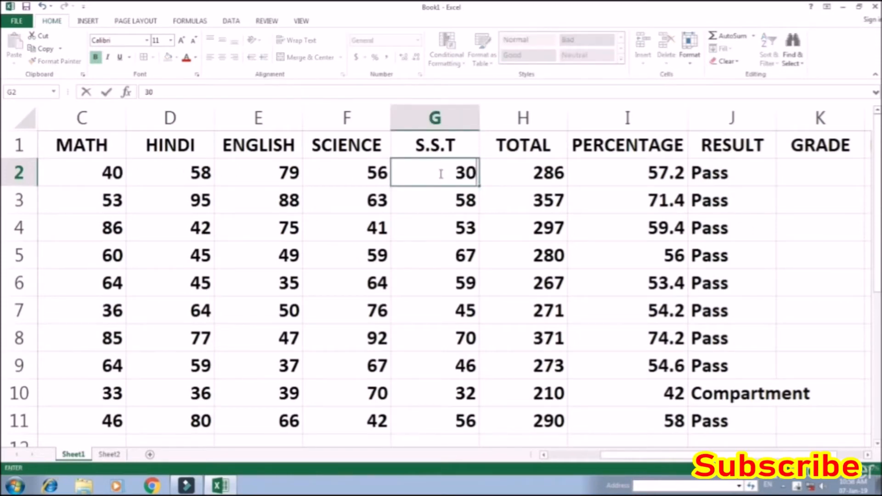
left_click(441, 206)
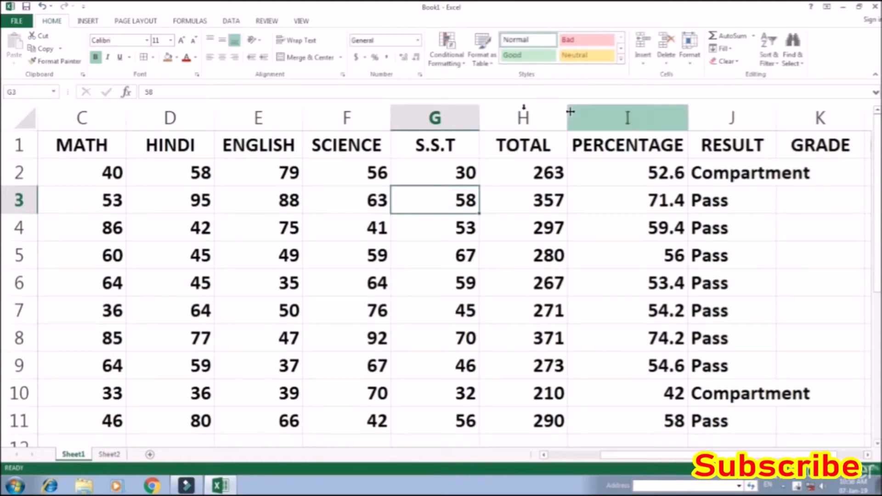
left_click(334, 171)
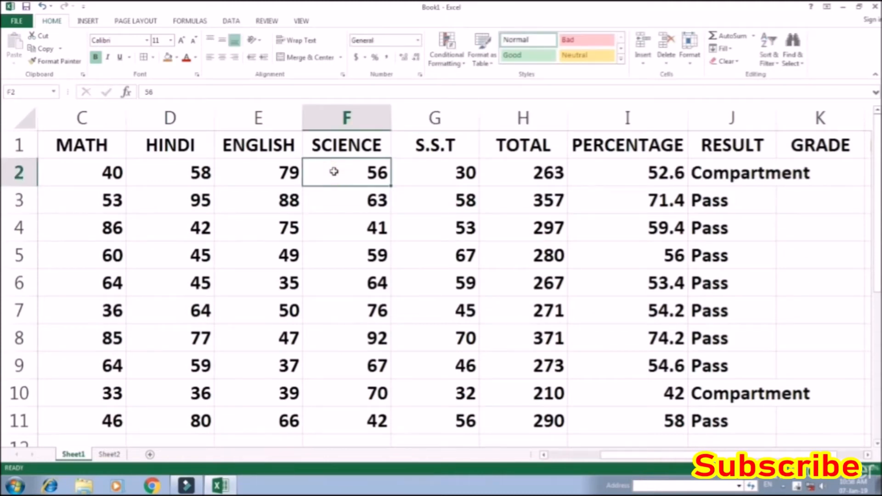
type("32")
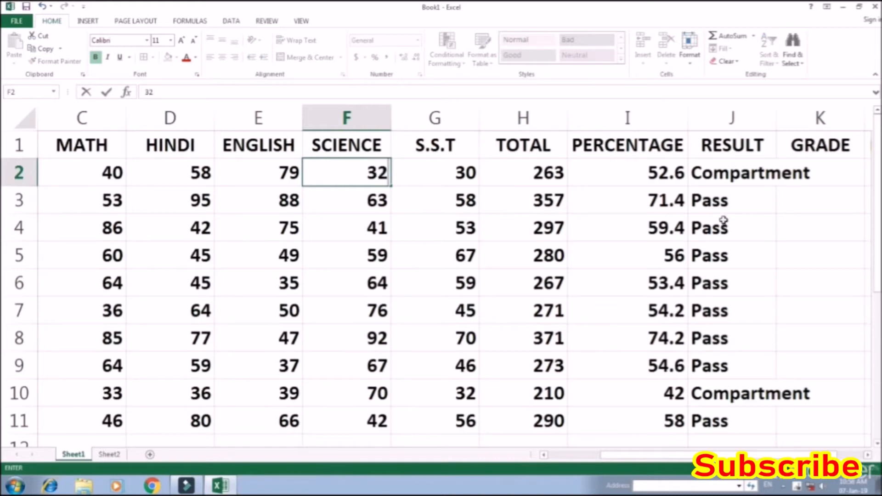
left_click(723, 220)
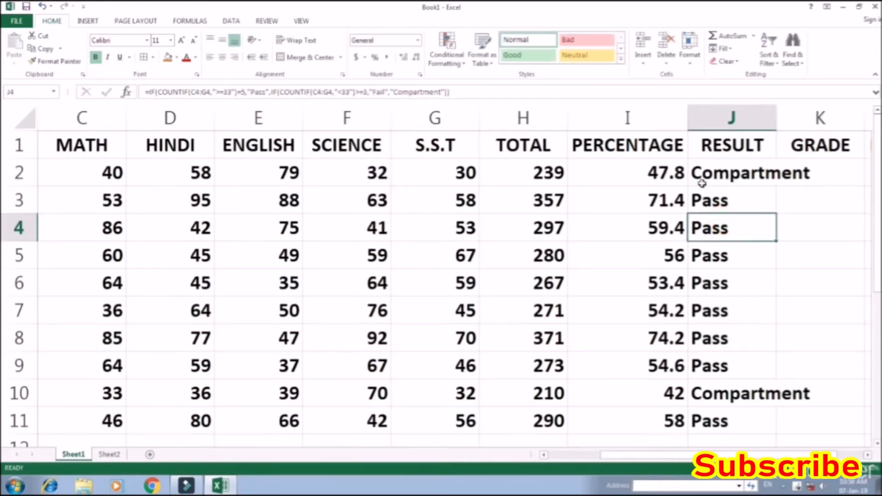
left_click(273, 172)
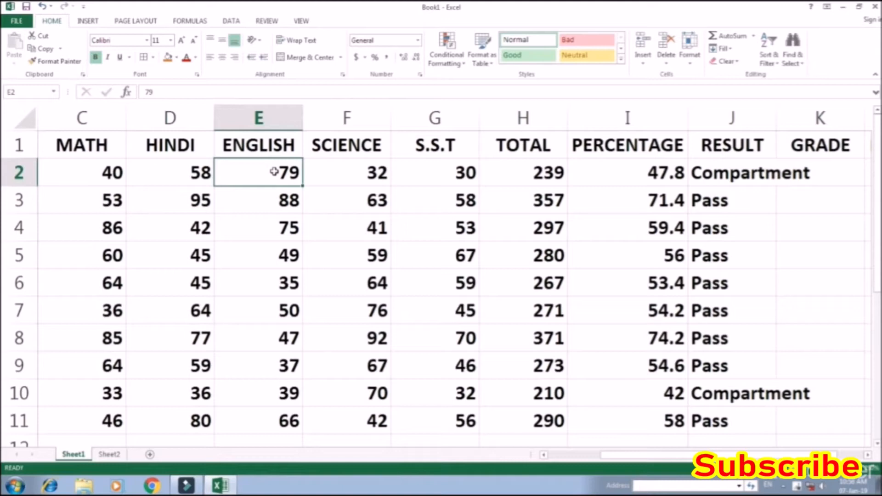
type("25")
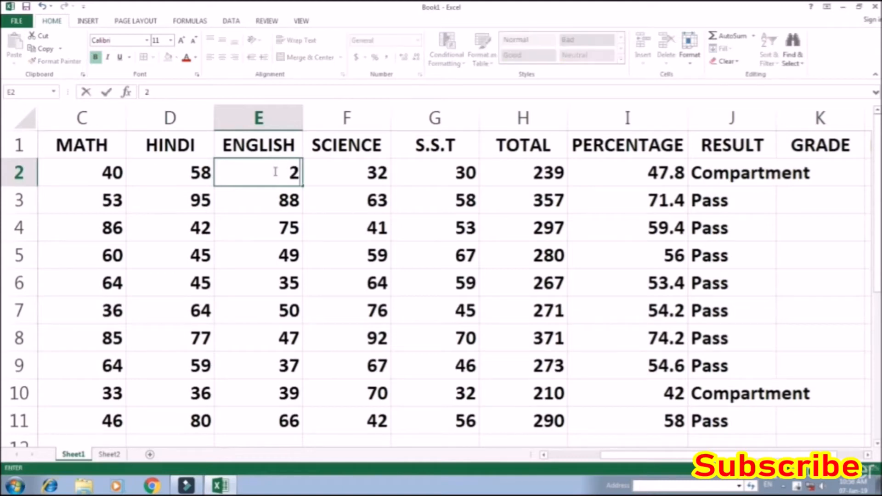
left_click(282, 220)
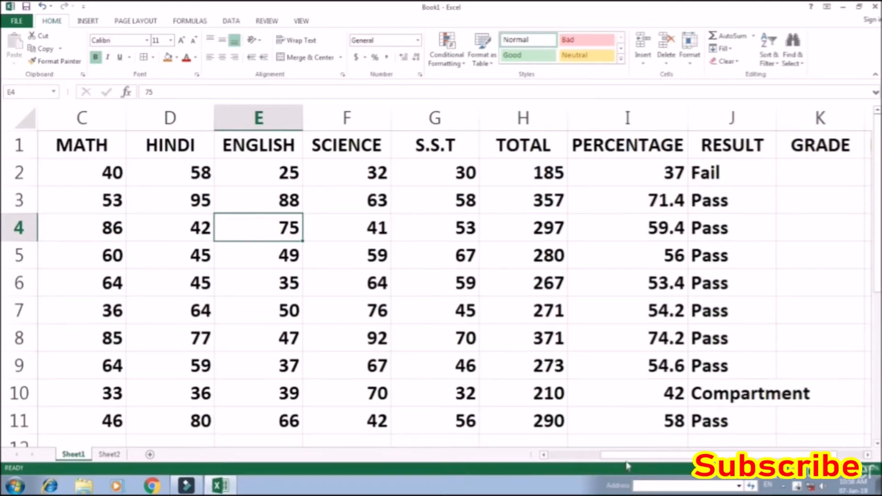
Review the GRADE criteria table on Sheet2 for the percentage thresholds, and return to Sheet1
left_click_drag(607, 455, 627, 455)
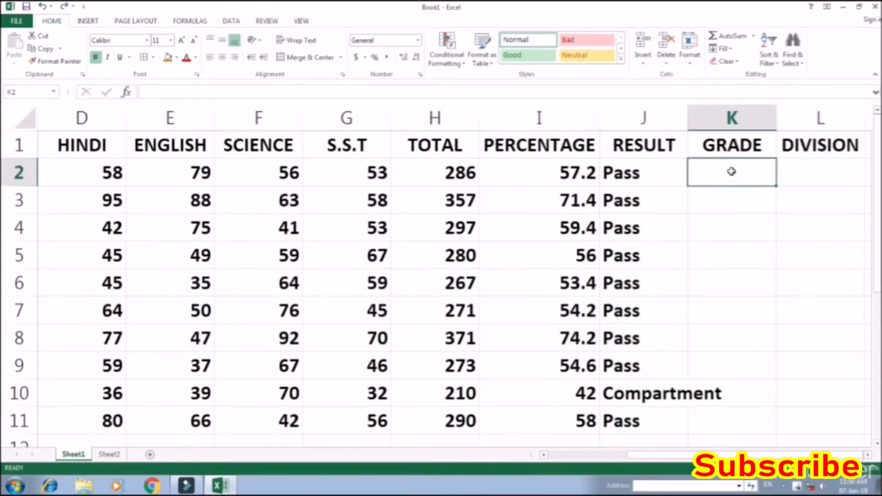
left_click(732, 172)
left_click(109, 454)
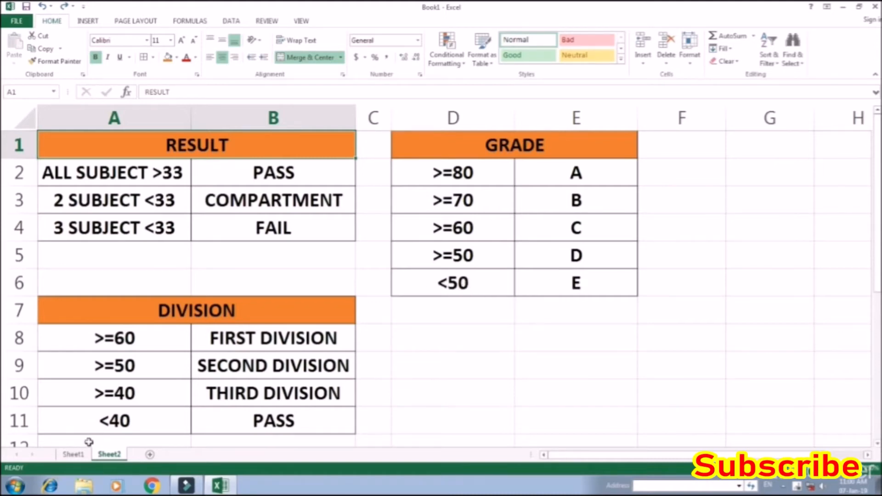
left_click(74, 454)
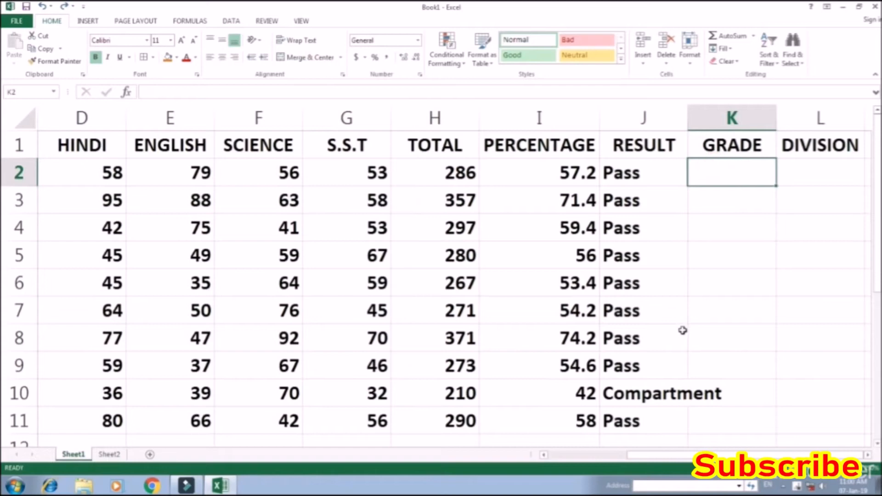
Start the GRADE formula in K2 with an IF that returns "A" when the percentage in I2 is >=80
left_click(724, 176)
type("=if")
key("Tab")
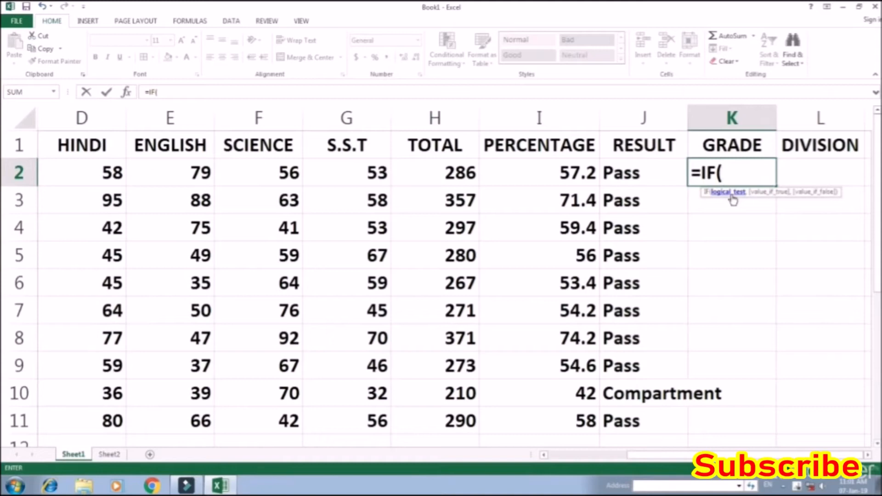
left_click(535, 168)
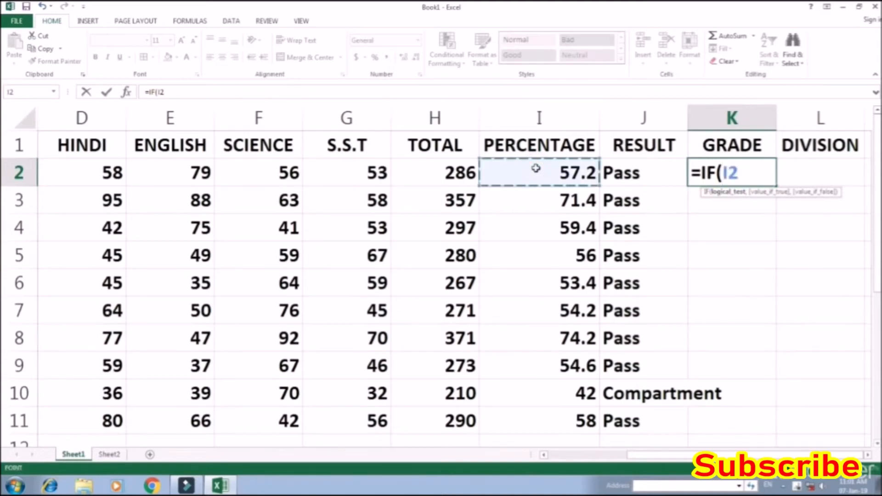
type(">=")
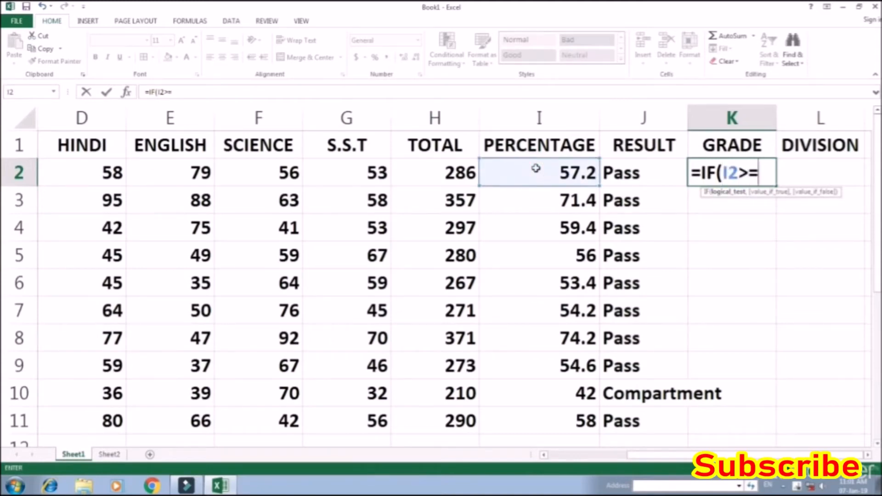
type("80,")
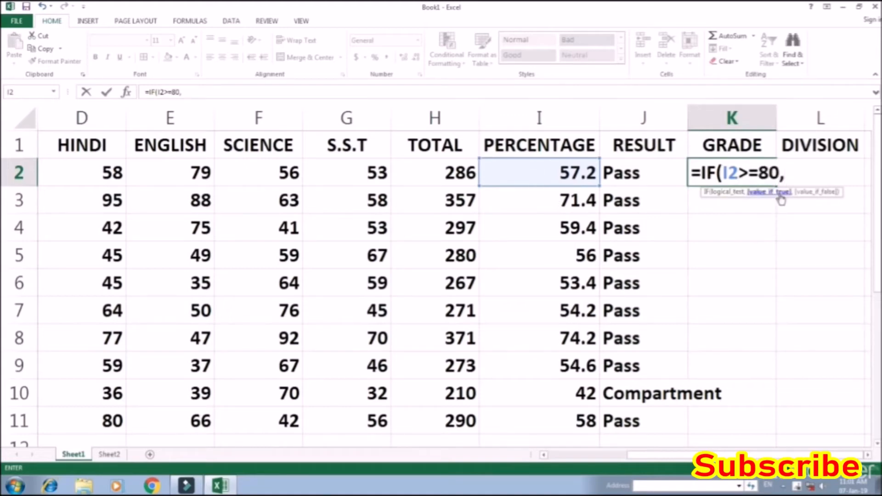
type("\"a\"")
key("BackSpace")
key("BackSpace")
type("A\"")
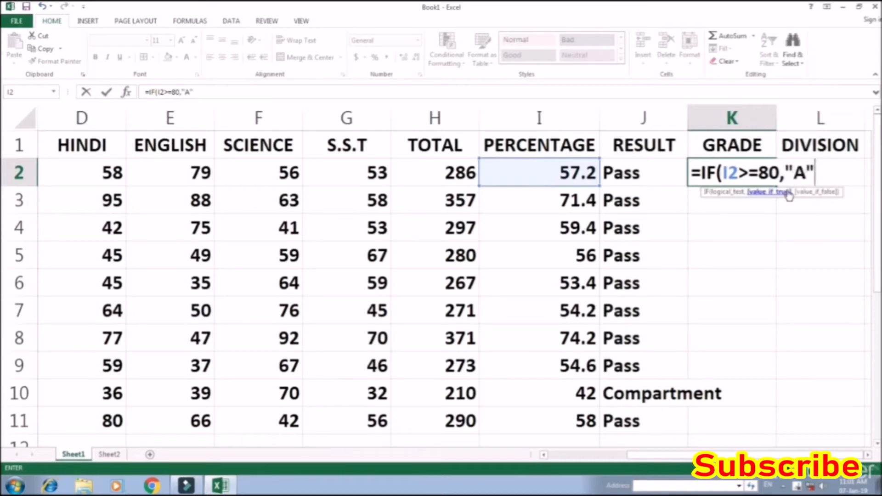
type(",")
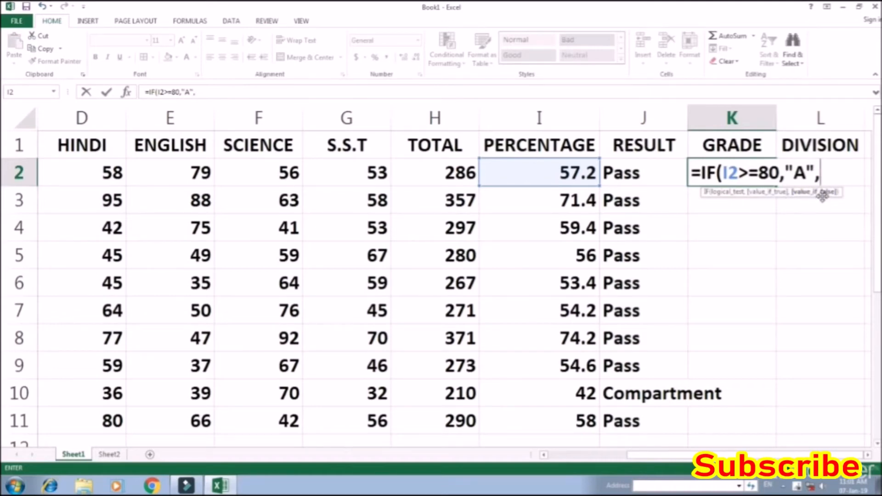
type("IF(")
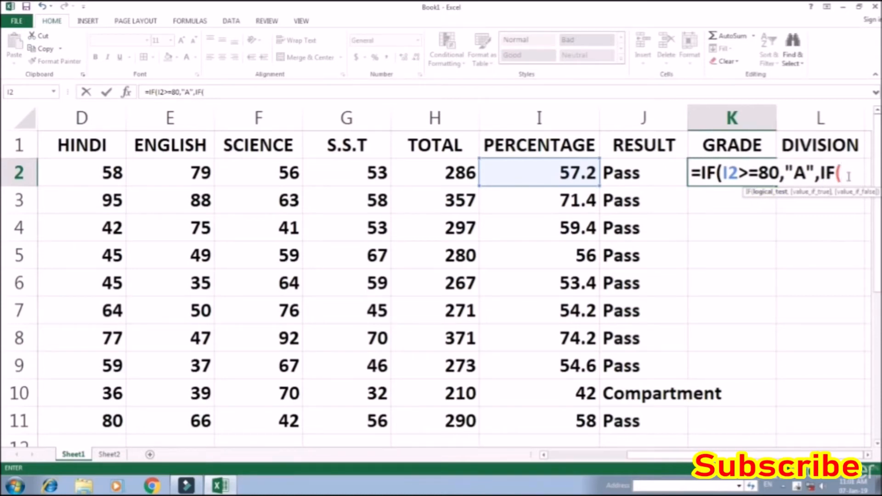
Nest a second IF as the value if false, returning "B" when I2 is >=70
left_click(552, 171)
type(">=70")
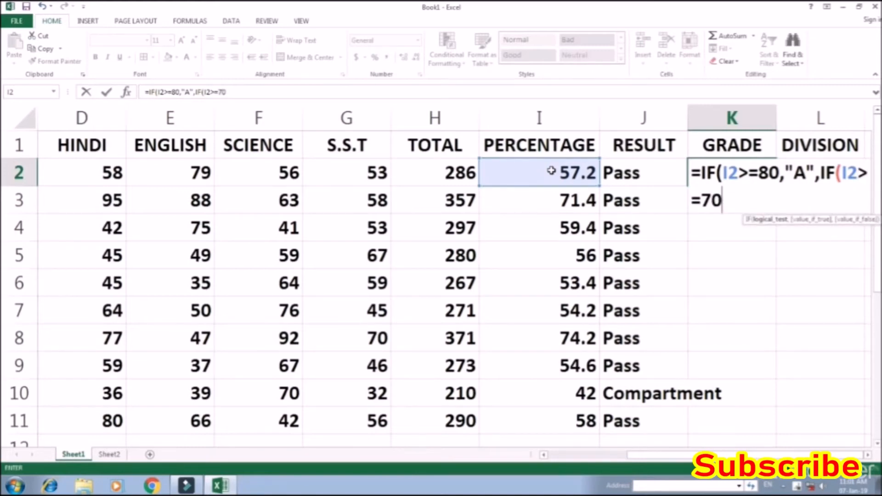
type(",")
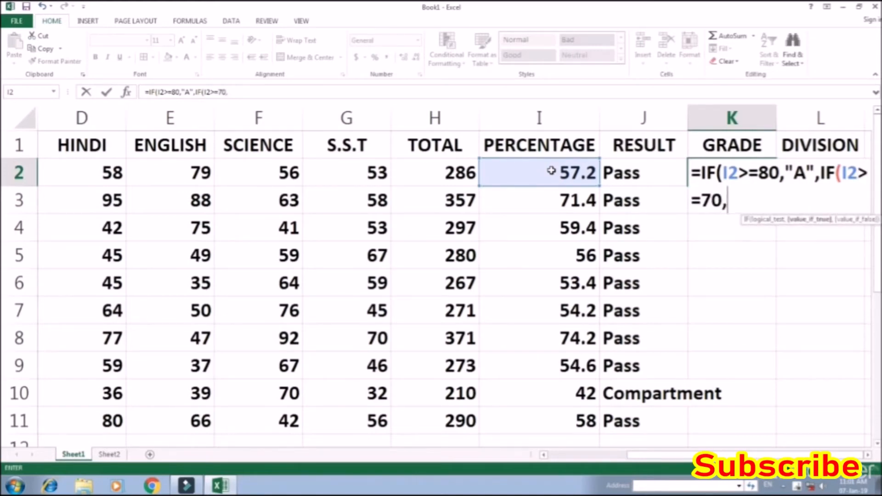
type("\"B\"")
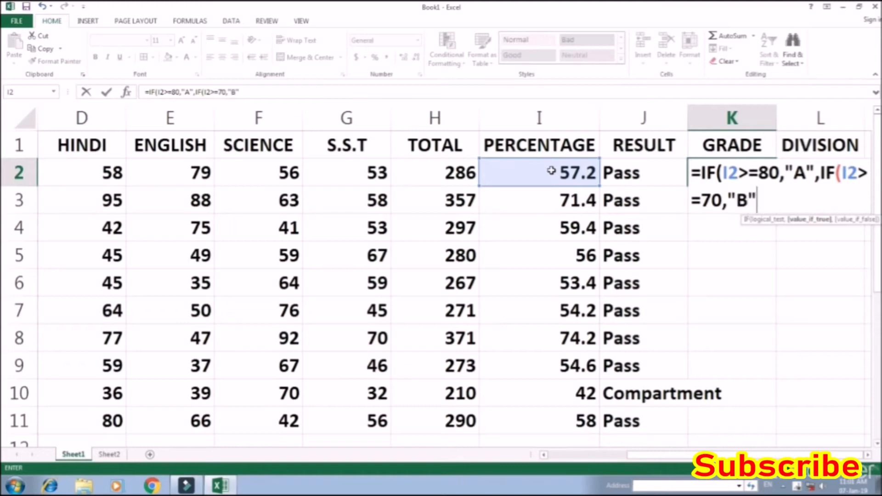
type(",")
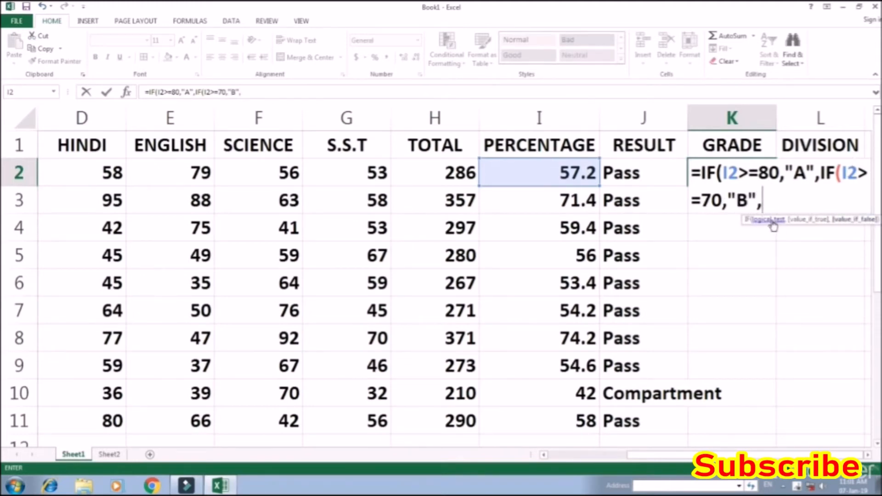
type("IF(")
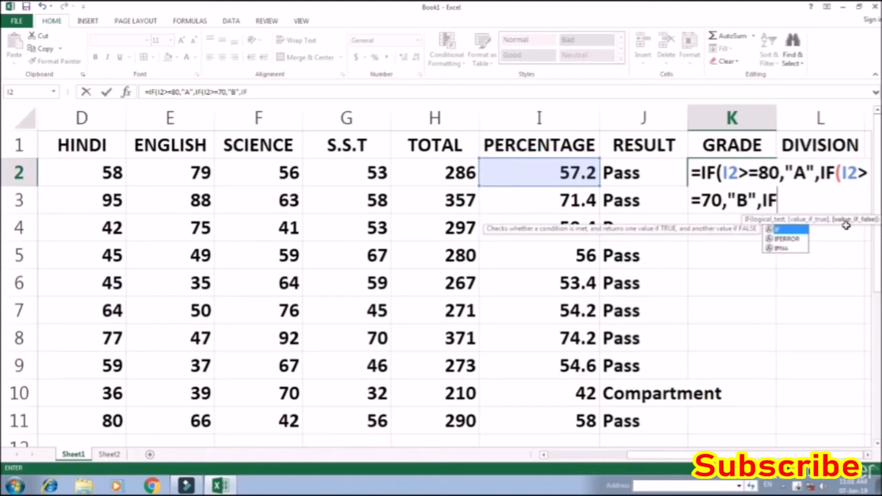
Nest a third IF in the GRADE formula, returning "C" when I2 is >=60
left_click(578, 173)
type(">=")
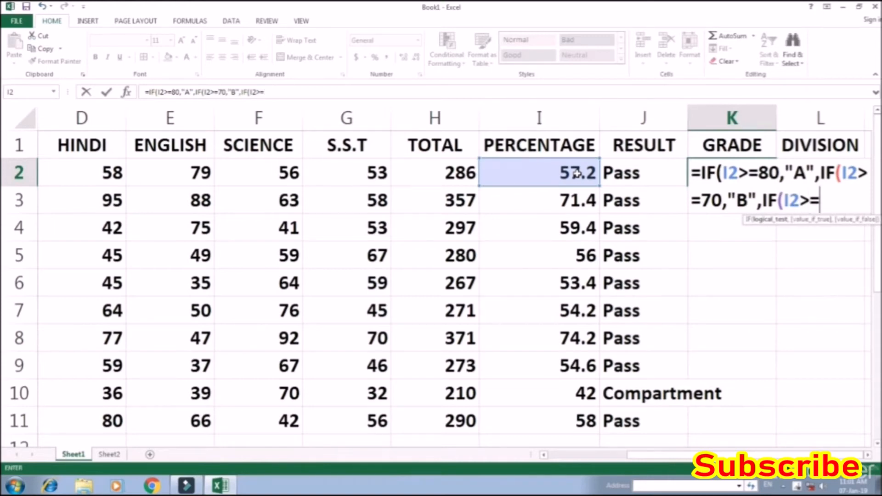
type("60")
type(",\"")
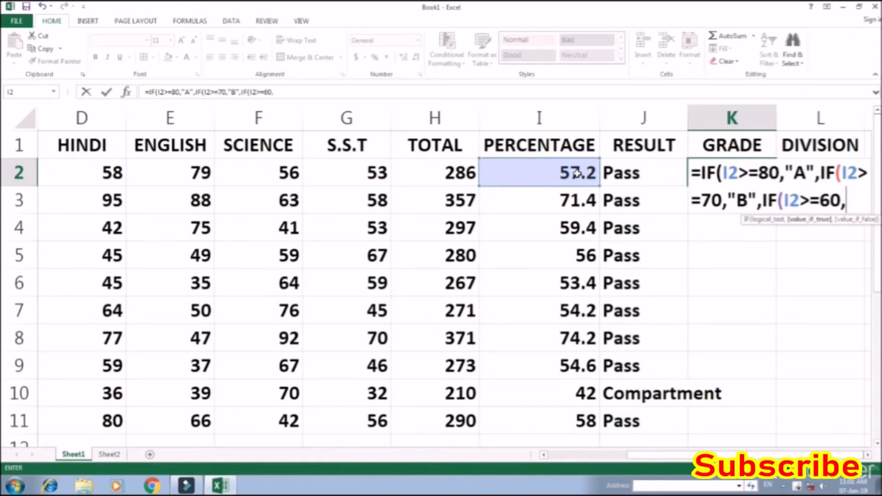
type("C\"")
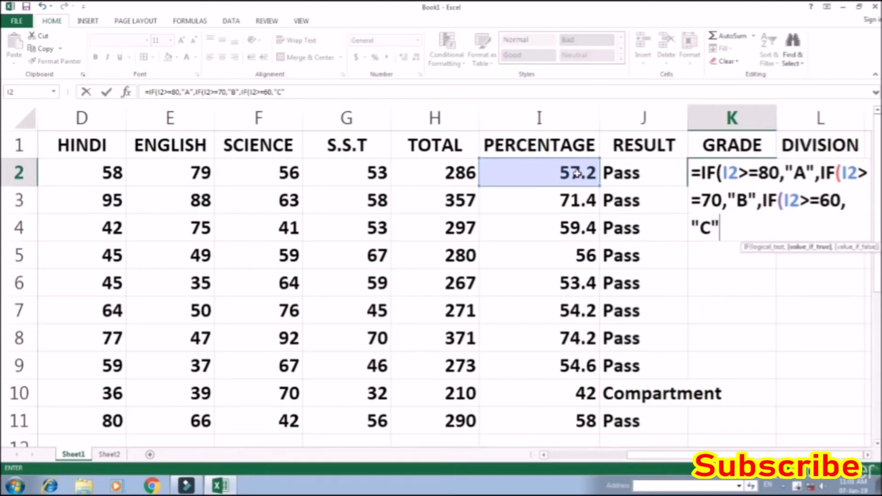
type(",")
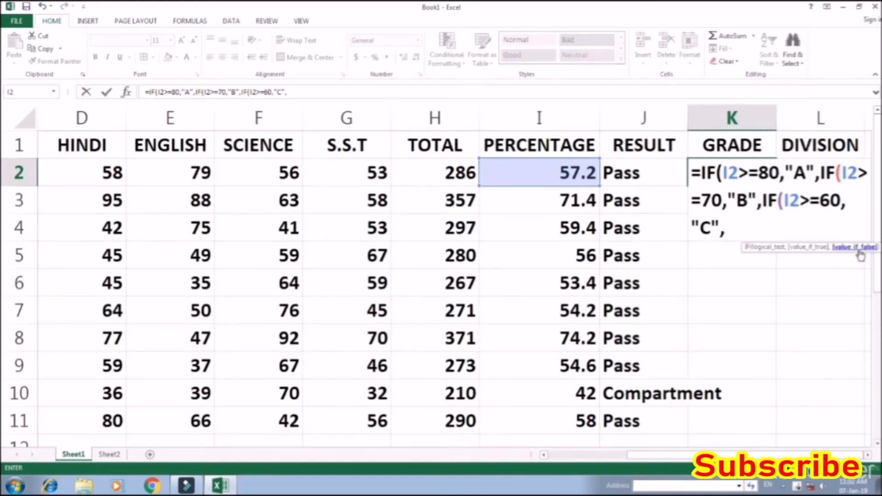
Nest a fourth IF in the GRADE formula, returning "D" when I2 is >=50
type("IF(")
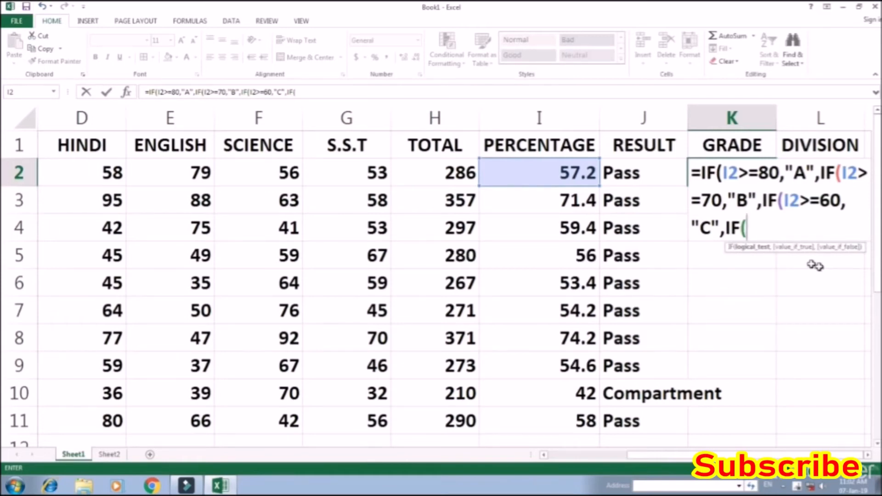
left_click(562, 171)
type(">=50,")
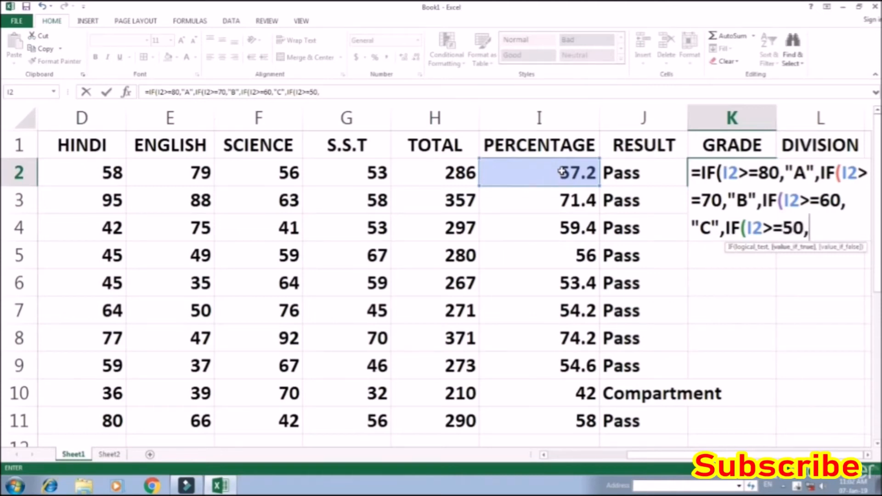
type("\"D\"")
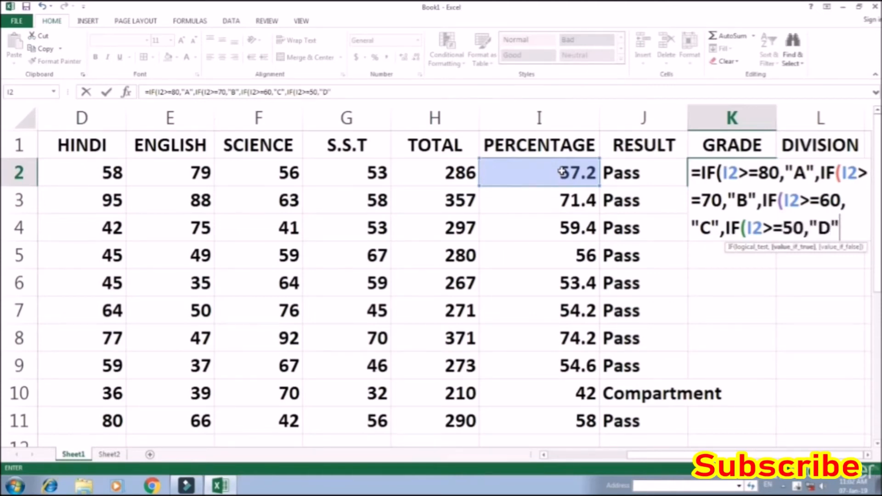
type(",")
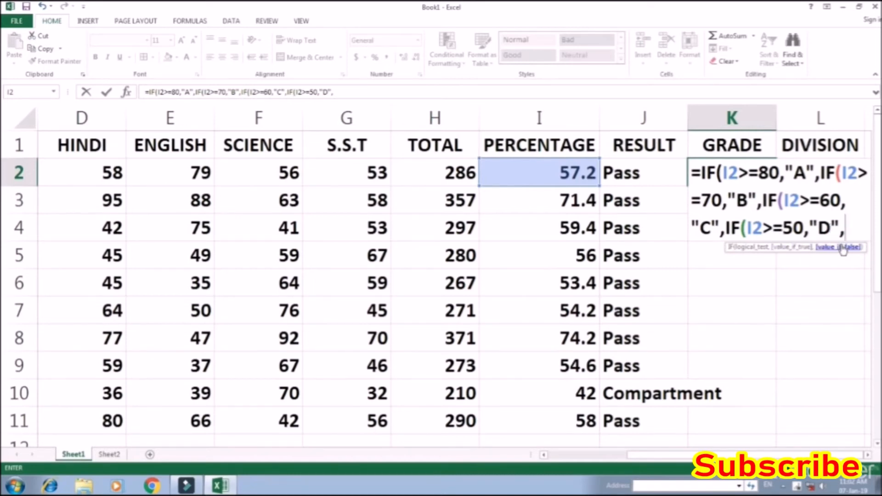
Set "E" as the last IF's value if false, close all four IF functions and enter the formula in K2
type("\"E\"")
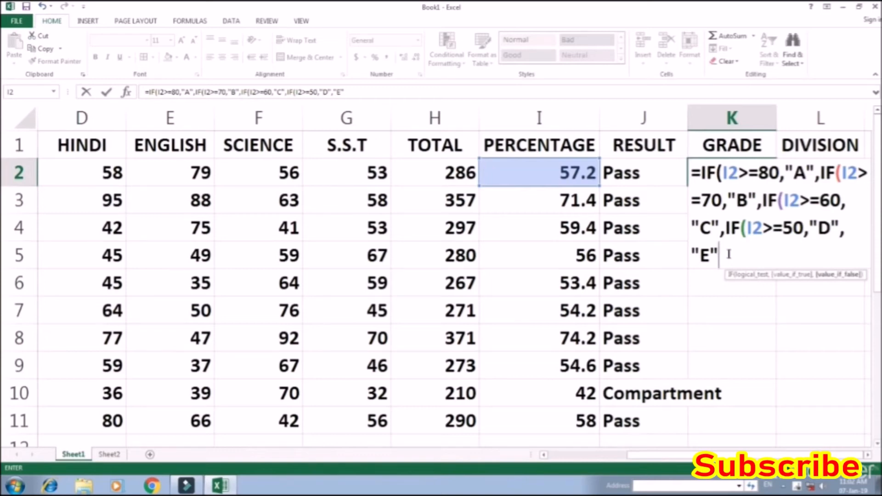
left_click(706, 174)
type("))))")
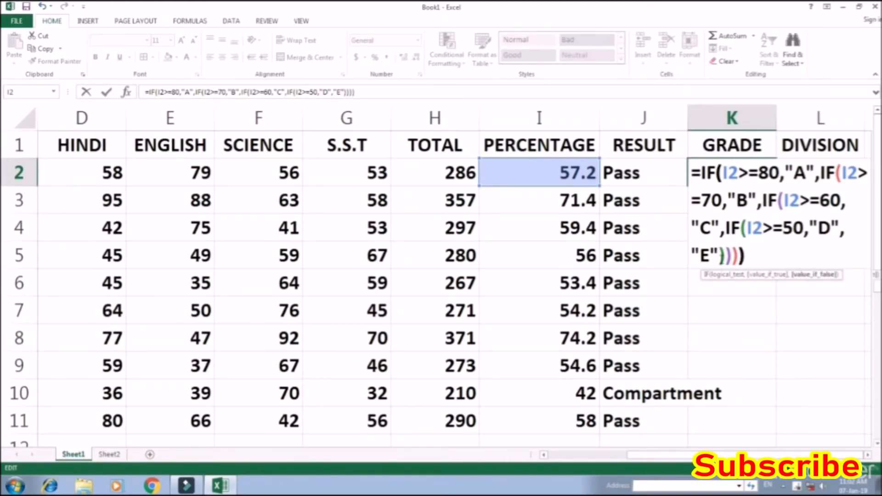
key("Return")
key("Up")
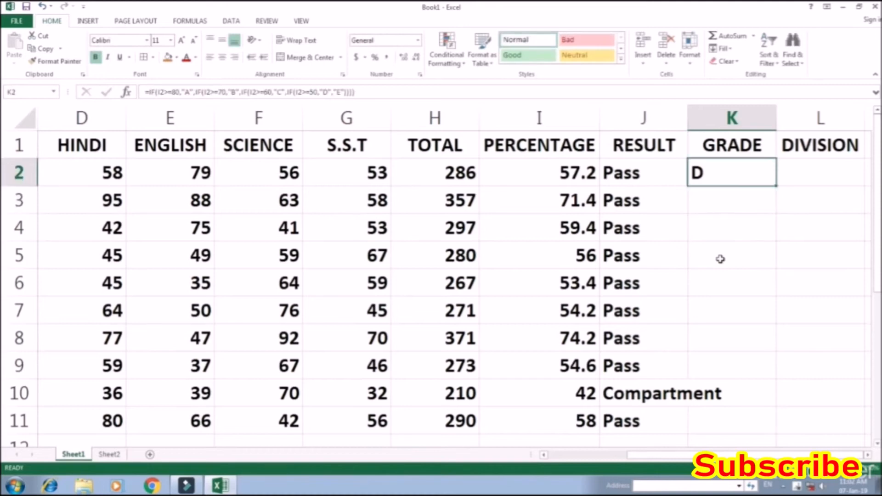
Check the grade in K2 and the percentage in I2 against the GRADE criteria table on Sheet2
left_click(715, 180)
left_click(109, 454)
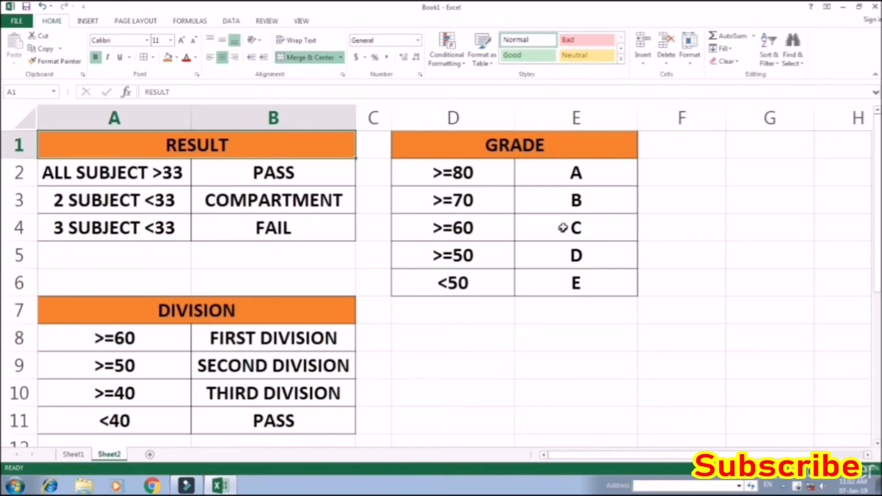
left_click(73, 454)
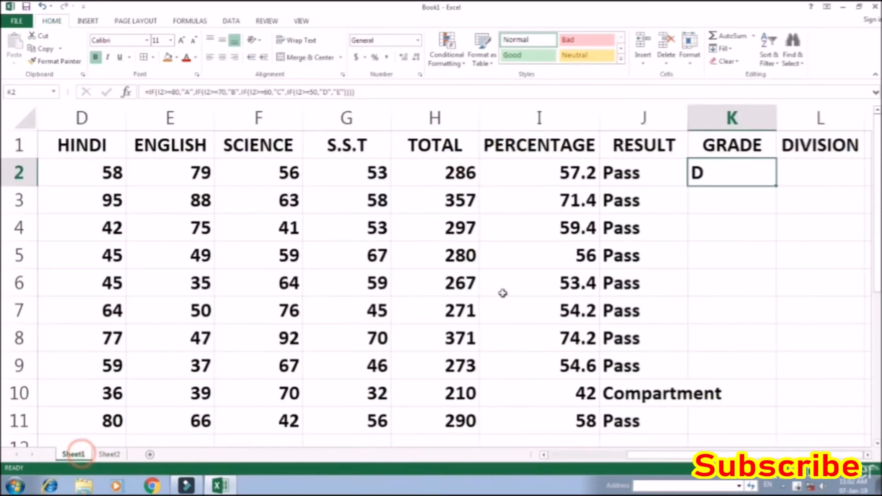
left_click(589, 177)
left_click(728, 174)
Fill the GRADE formula from K2 down through K11 and return to the header row
left_click(750, 178)
key("shift+Down")
key("shift+Down")
key("shift+Down")
key("shift+Down")
key("shift+Down")
key("shift+Down")
key("shift+Down")
key("shift+Down")
key("shift+Down")
key("shift+Down")
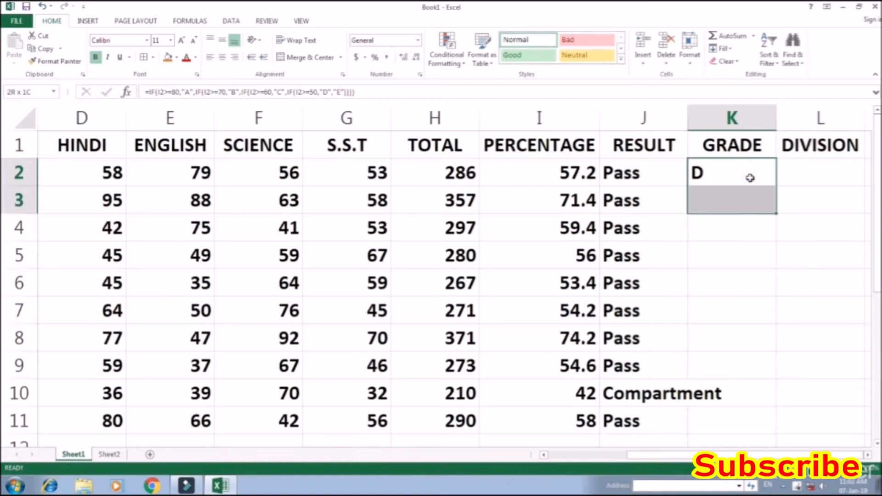
key("shift+Up")
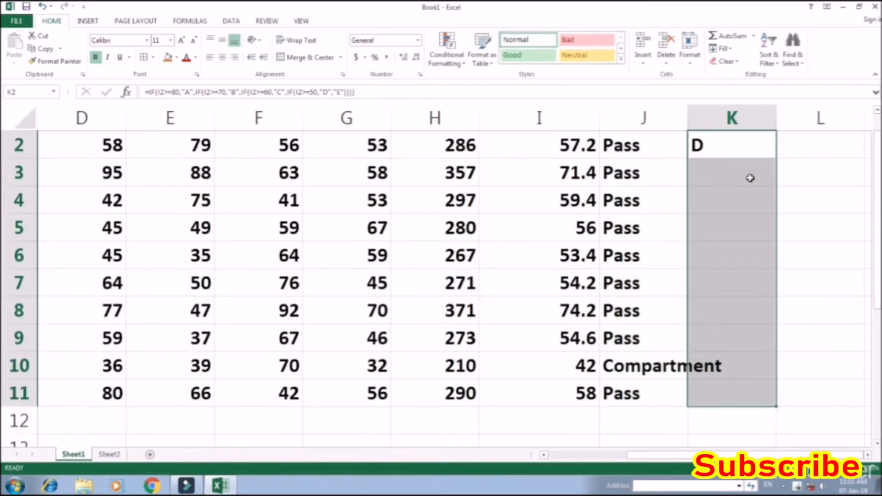
key("ctrl+d")
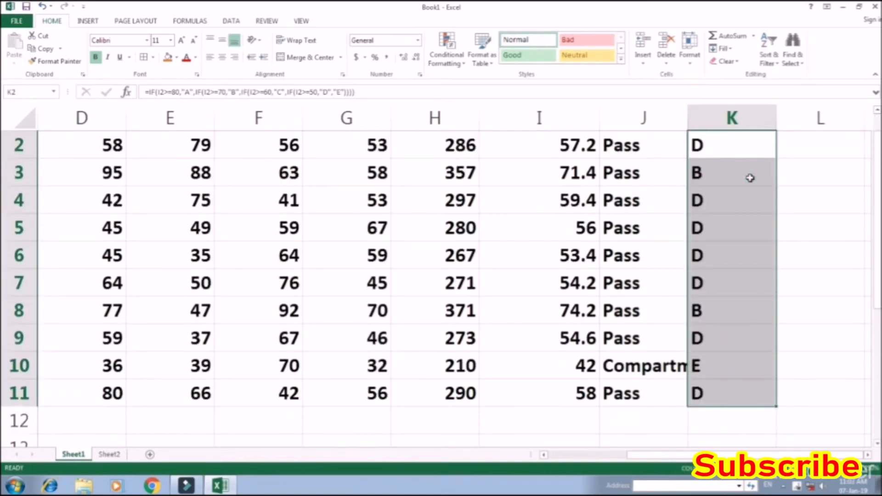
key("Right")
key("Up")
key("Left")
key("Left")
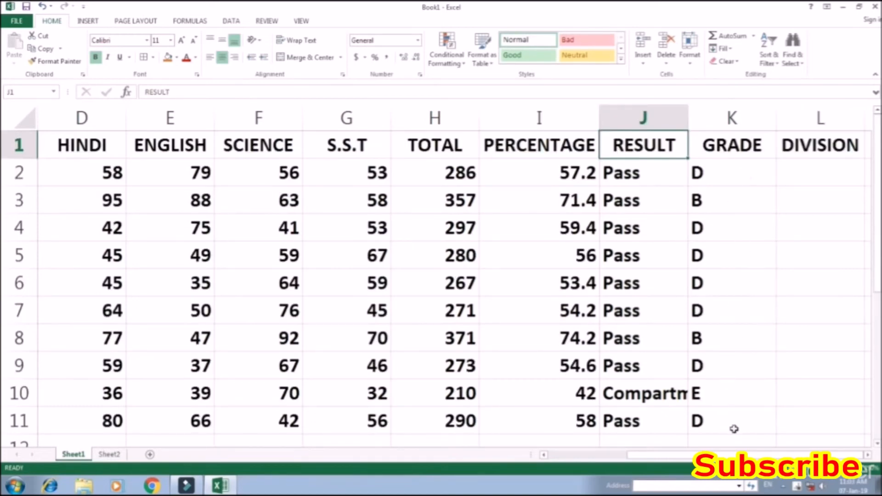
Review the DIVISION criteria table on Sheet2 for the percentage thresholds, and return to Sheet1
left_click(816, 174)
left_click(109, 455)
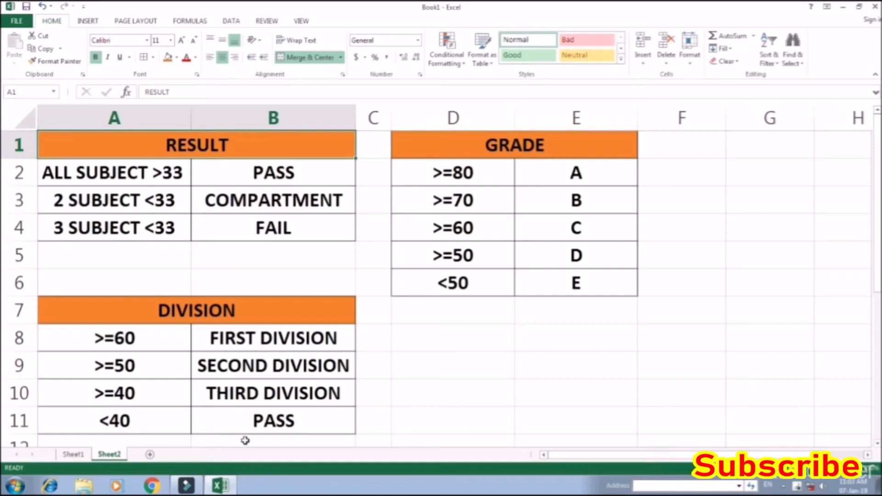
left_click(75, 454)
Start the DIVISION formula in L2 with an IF that returns "First Division" when I2>=60
left_click(797, 170)
type("=")
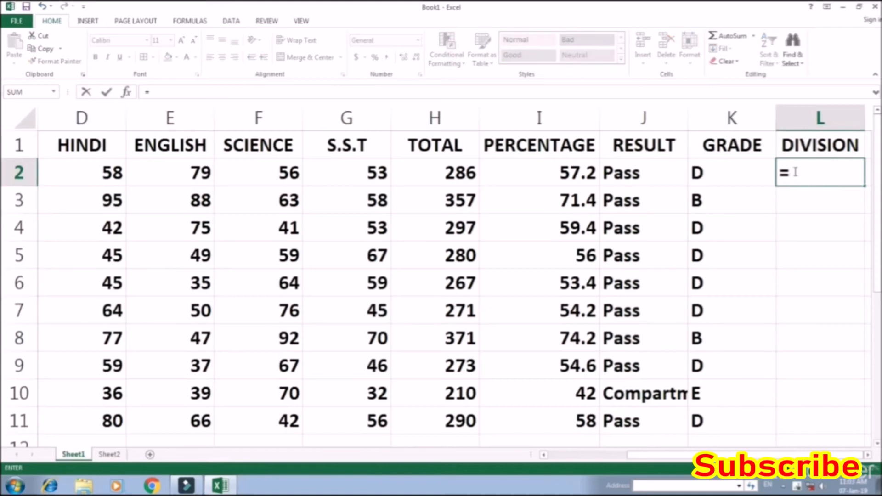
type("IF")
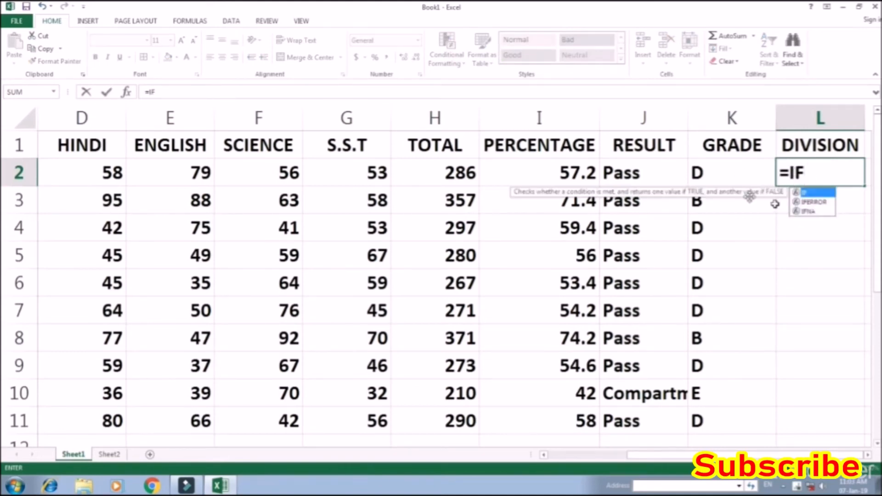
type("(")
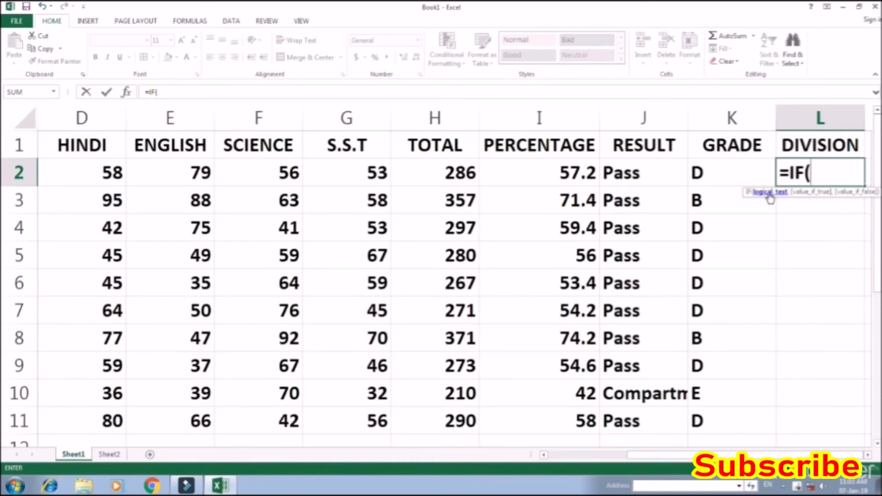
left_click(565, 172)
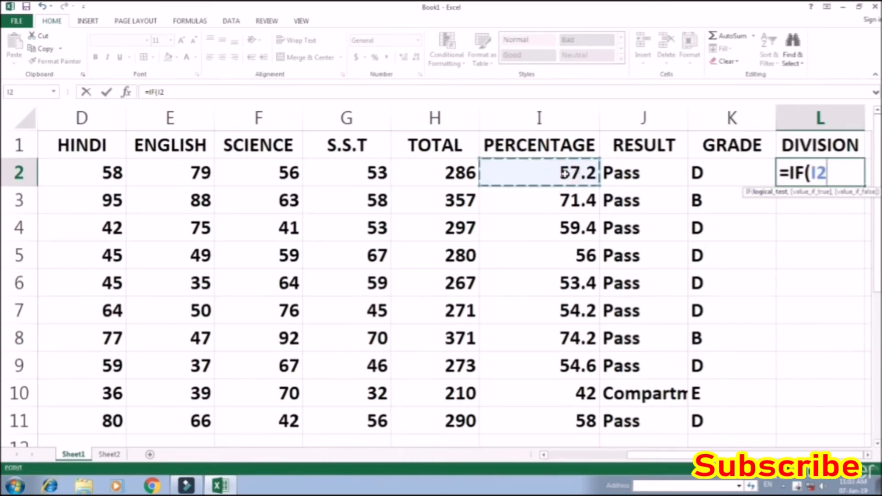
type(">=60")
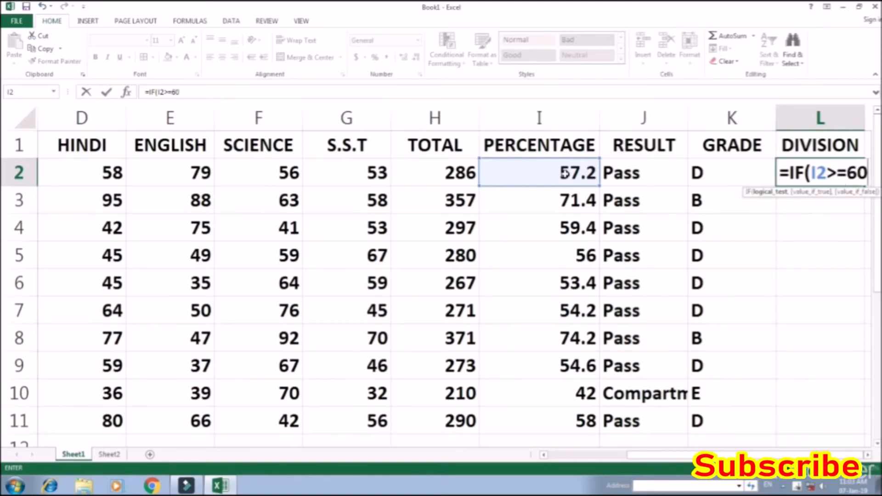
type(",\"fIRST Division\",")
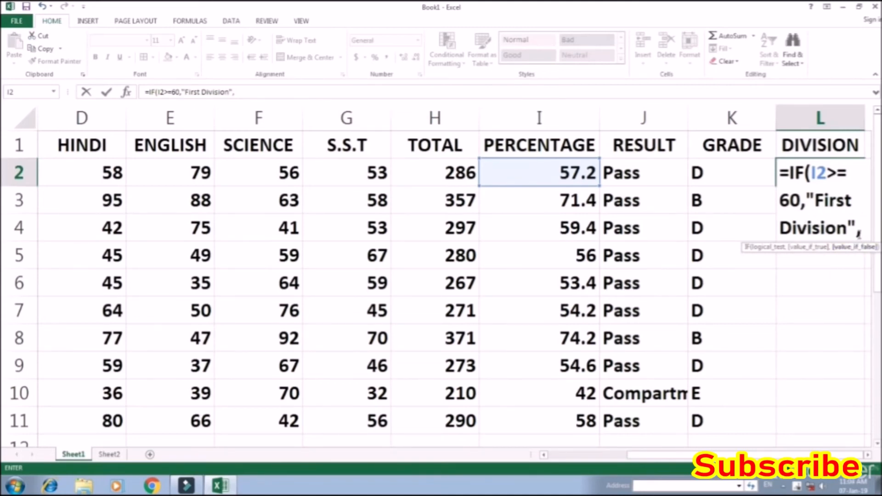
Nest a second IF in the L2 formula that returns "Second Division" when I2>=50
type("IF(")
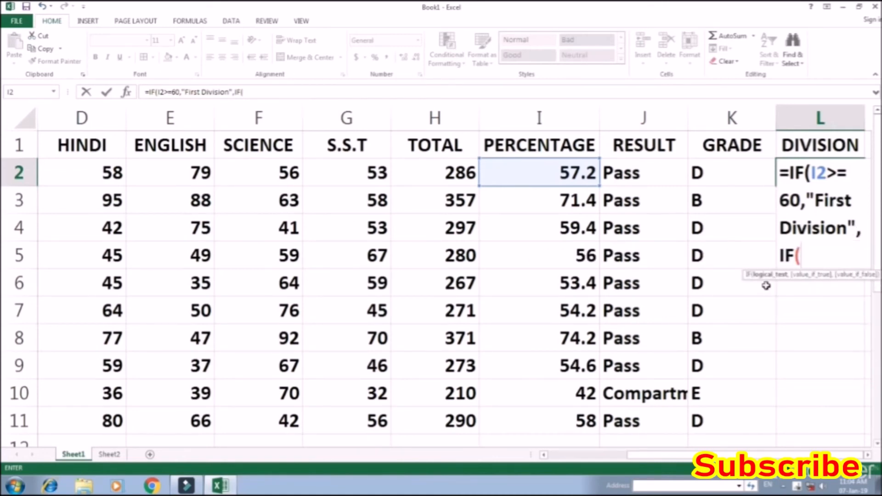
left_click(524, 169)
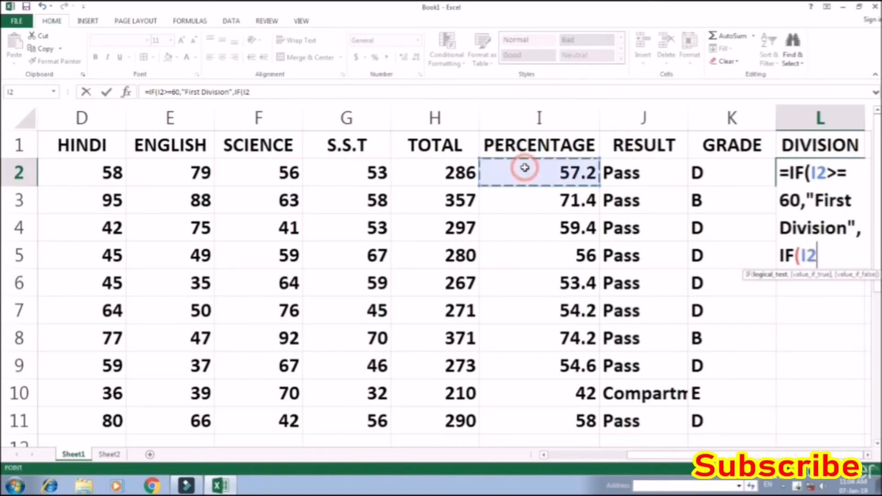
type(">=")
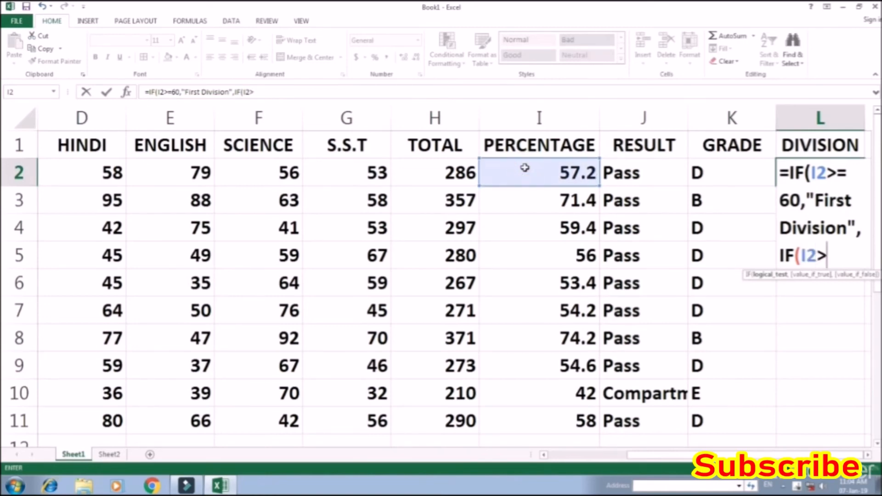
type("50")
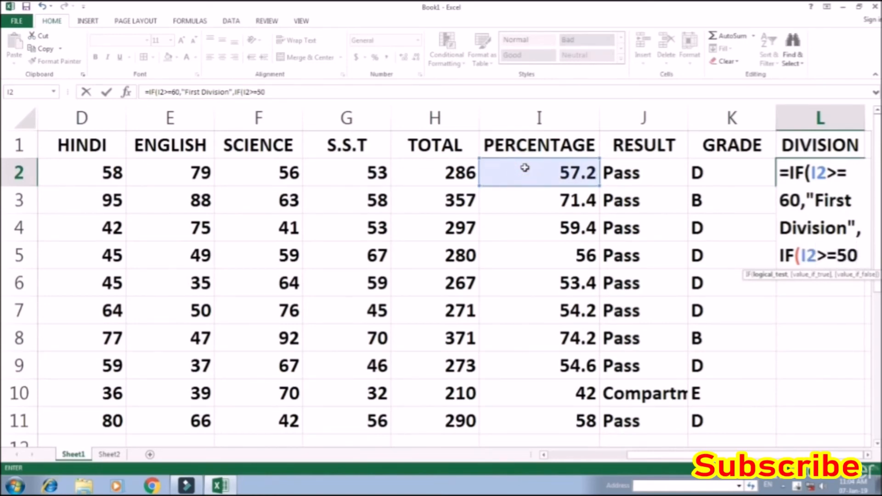
type(",\"Second Division\"")
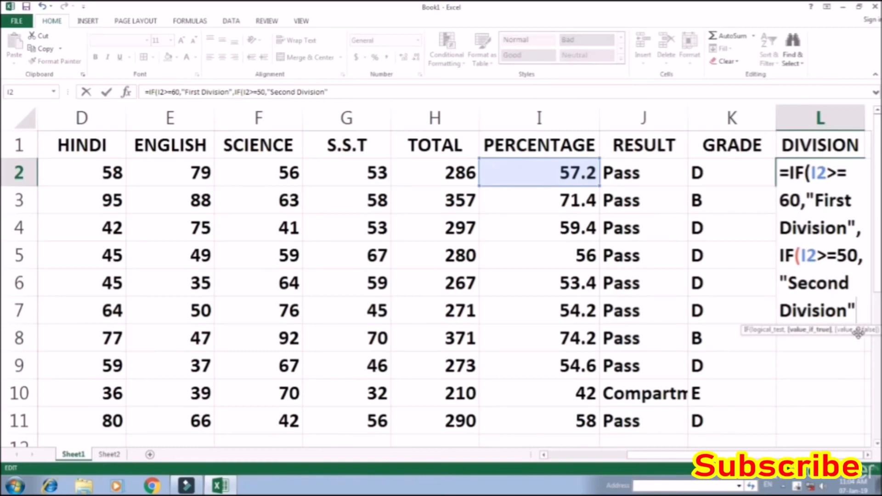
Nest a third IF in the L2 formula with the logical test I2>=40
type(",IF(")
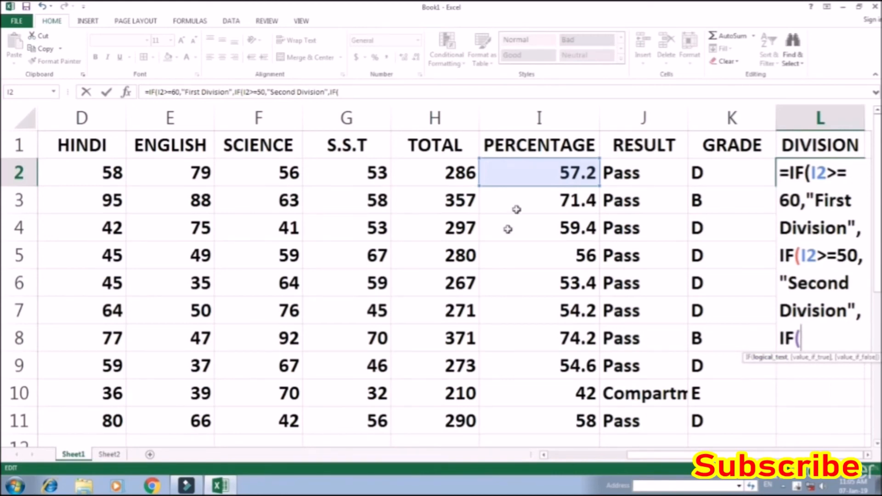
left_click(564, 172)
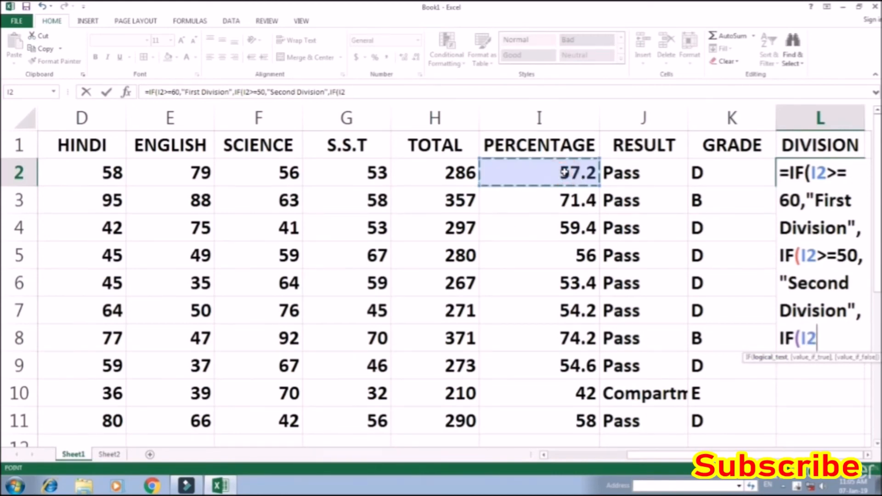
type(">")
type("\\=40")
key("BackSpace")
key("BackSpace")
key("BackSpace")
key("BackSpace")
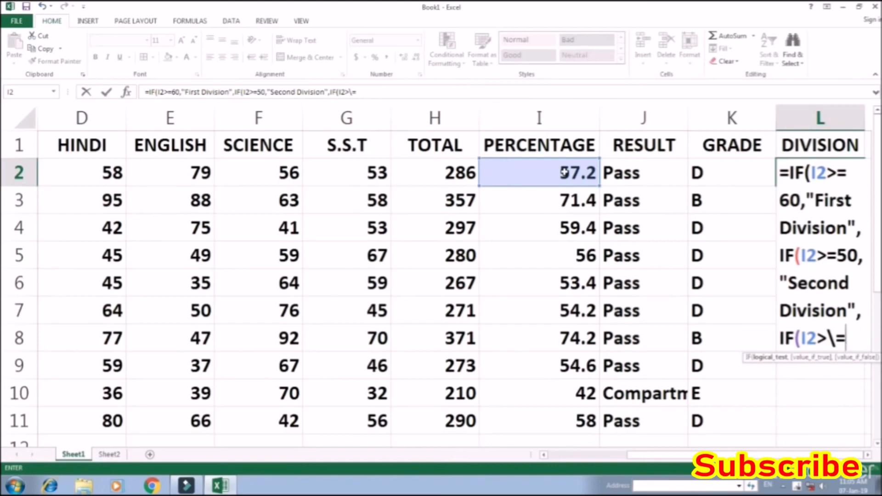
Set "Third Division" as the third IF's value if true in the L2 formula
type("=40")
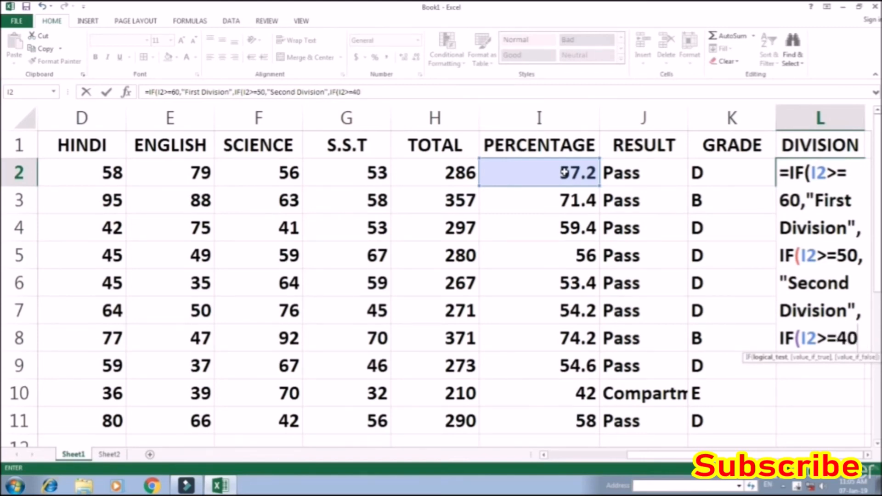
type(",\"")
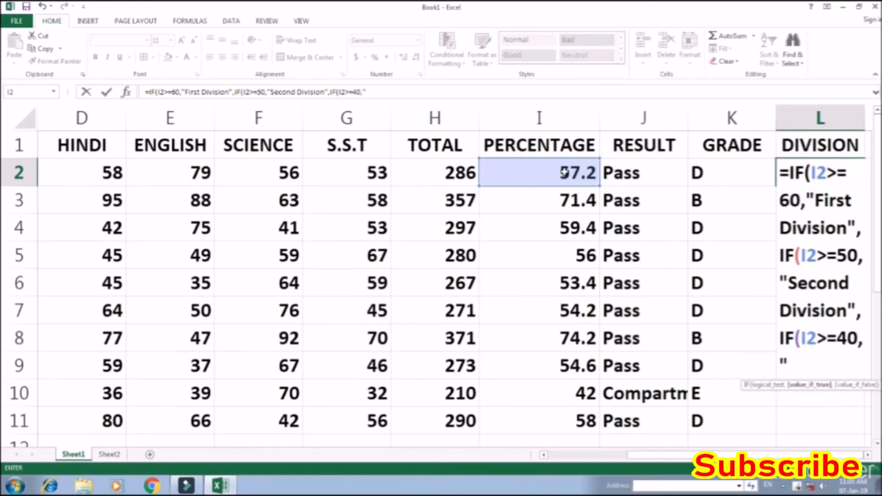
type("Third")
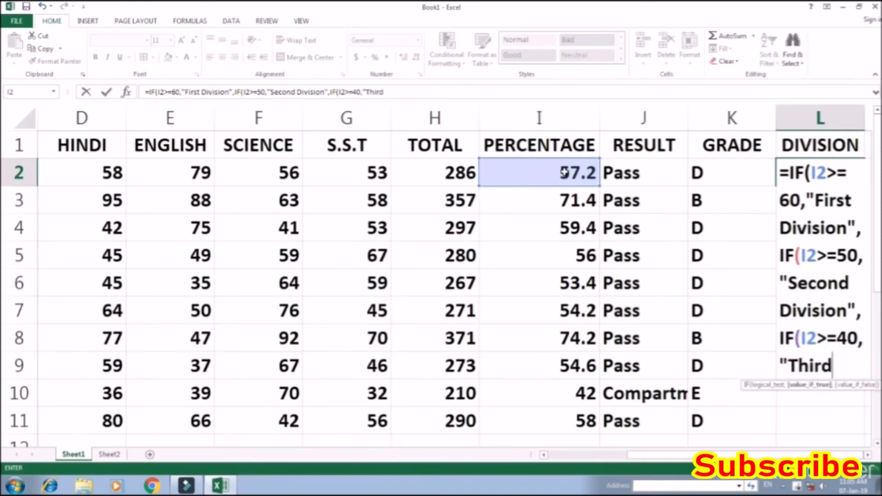
type(" Division")
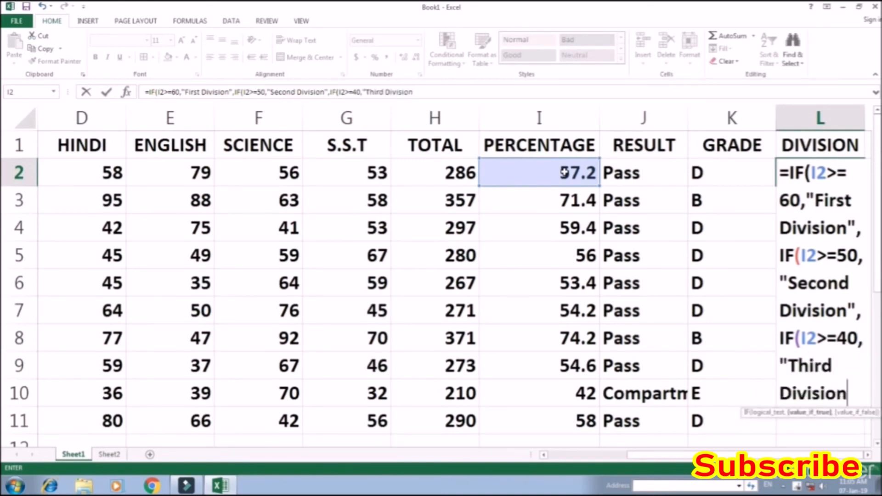
type("\",")
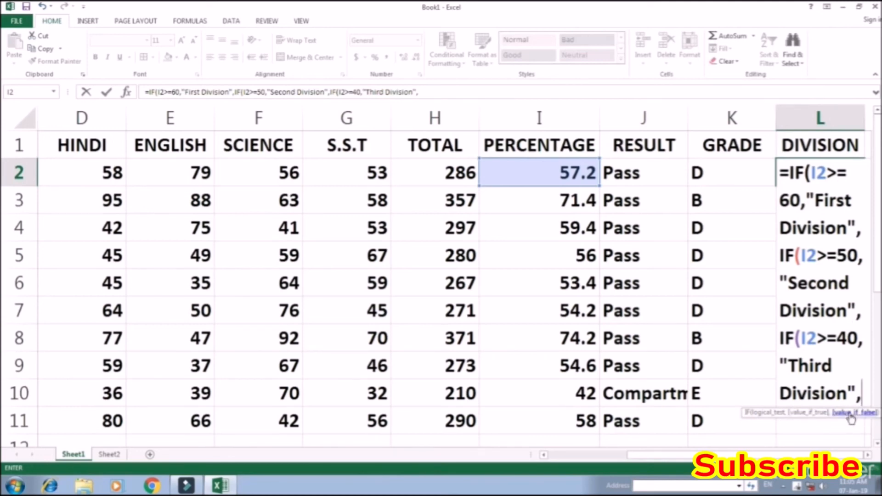
Set "Pass" as the last IF's value if false, close all three IF functions and enter the formula in L2
type("\"Pass\"")
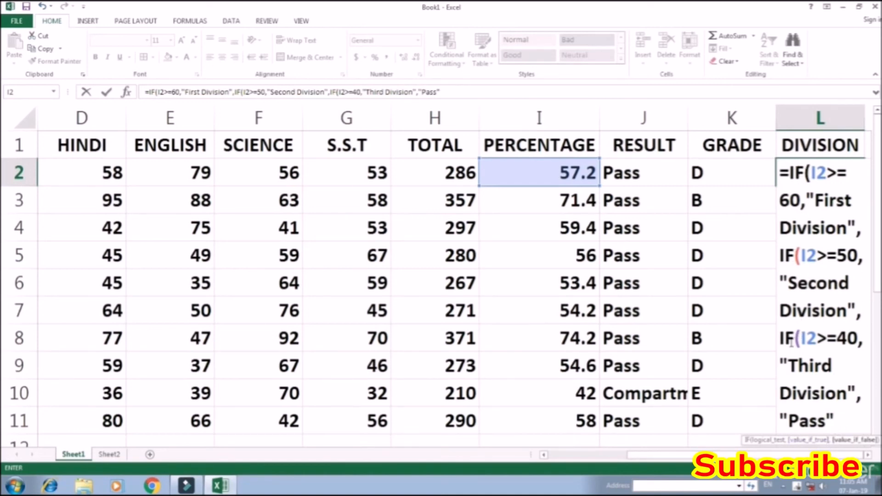
type(")))")
key("Return")
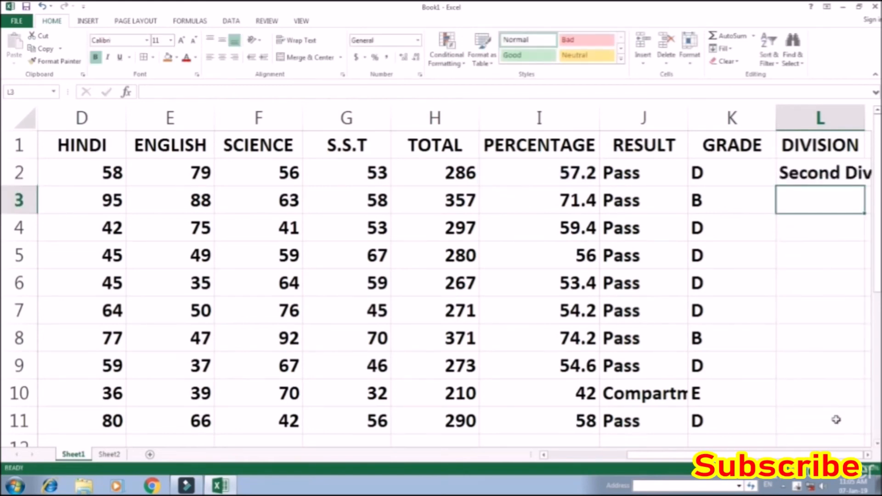
Fill the DIVISION formula from L2 down through L11
left_click(787, 180)
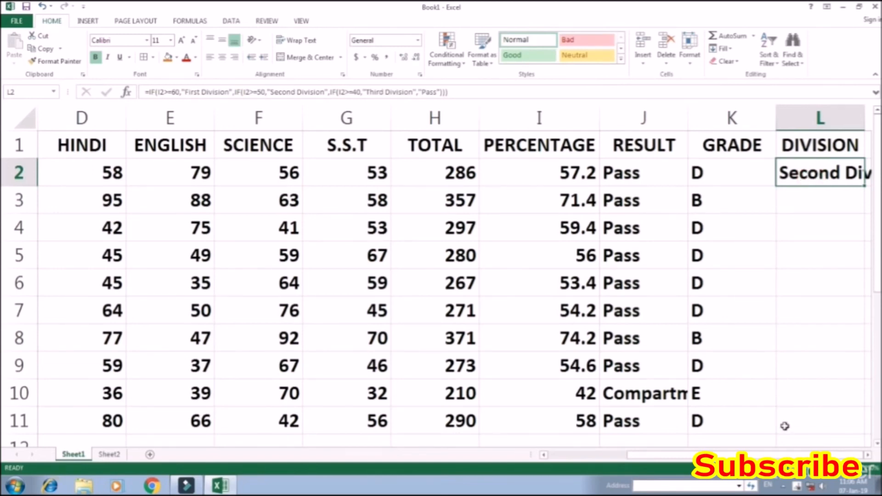
key("shift+Down")
key("shift+Down")
key("shift+Down")
key("shift+Down")
key("shift+Down")
key("shift+Down")
key("shift+Down")
key("shift+Down")
key("shift+Down")
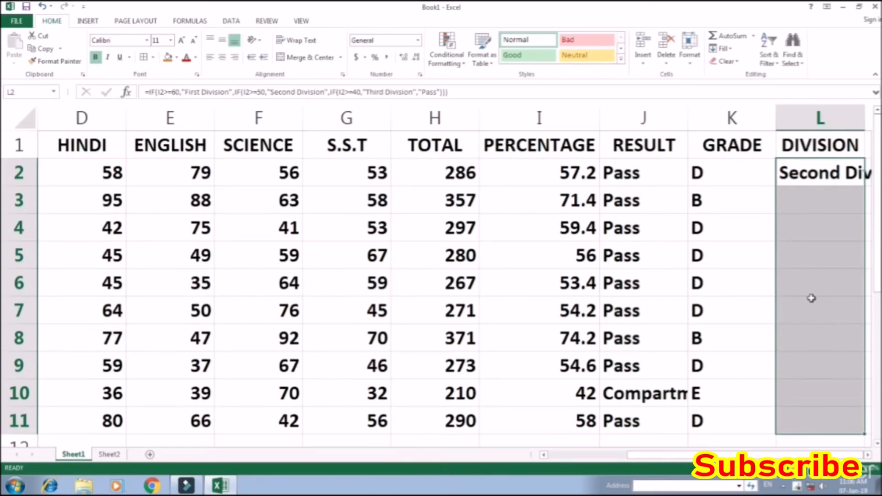
key("ctrl+d")
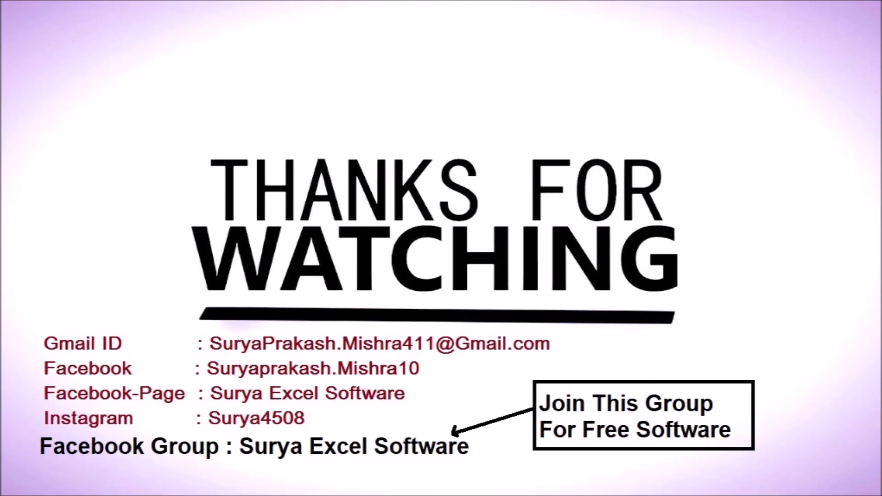